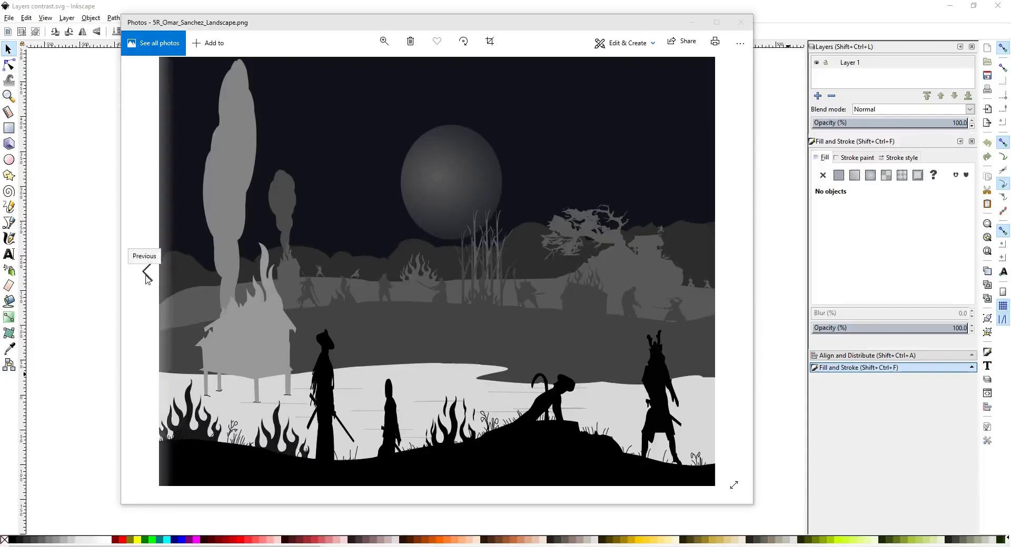
- Step back through twelve sample grayscale scenes in Photos, then close the viewer
{"action": "left_click", "coordinate": [146, 273]}
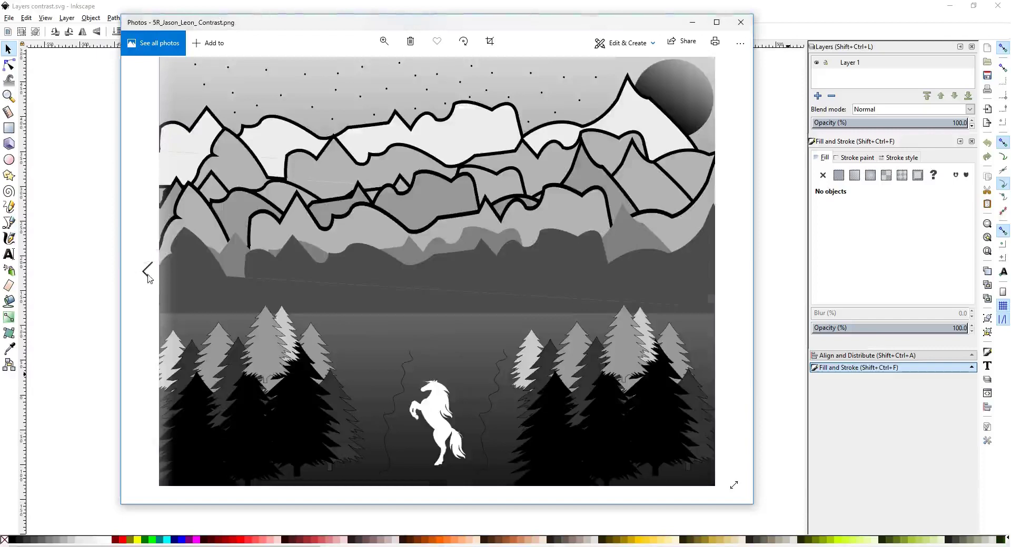
{"action": "left_click", "coordinate": [148, 274]}
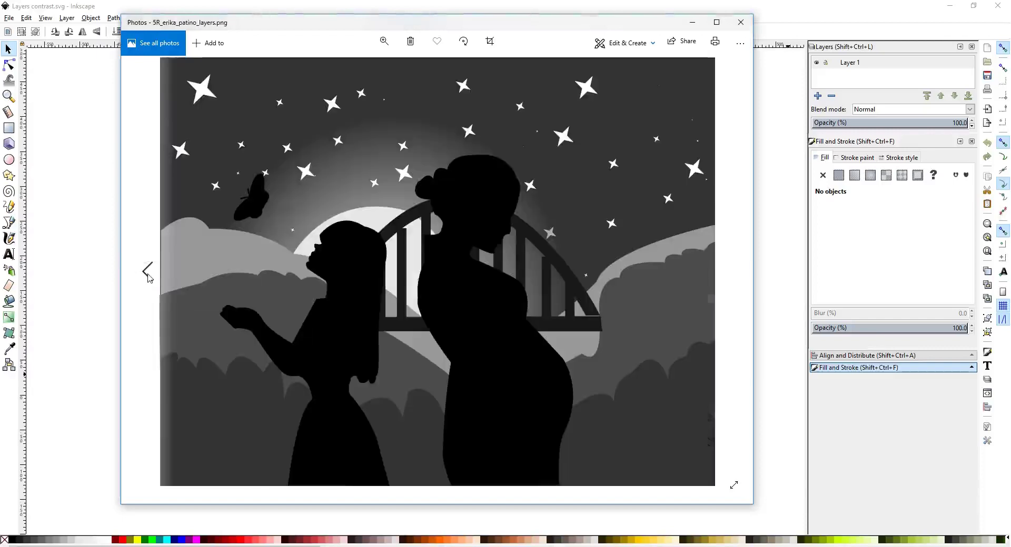
{"action": "left_click", "coordinate": [148, 273]}
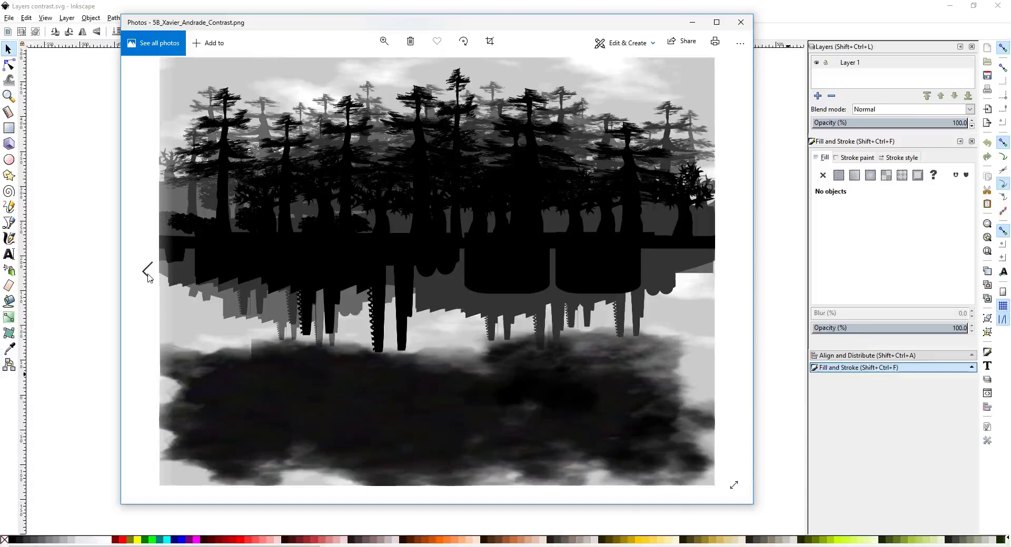
{"action": "left_click", "coordinate": [148, 273]}
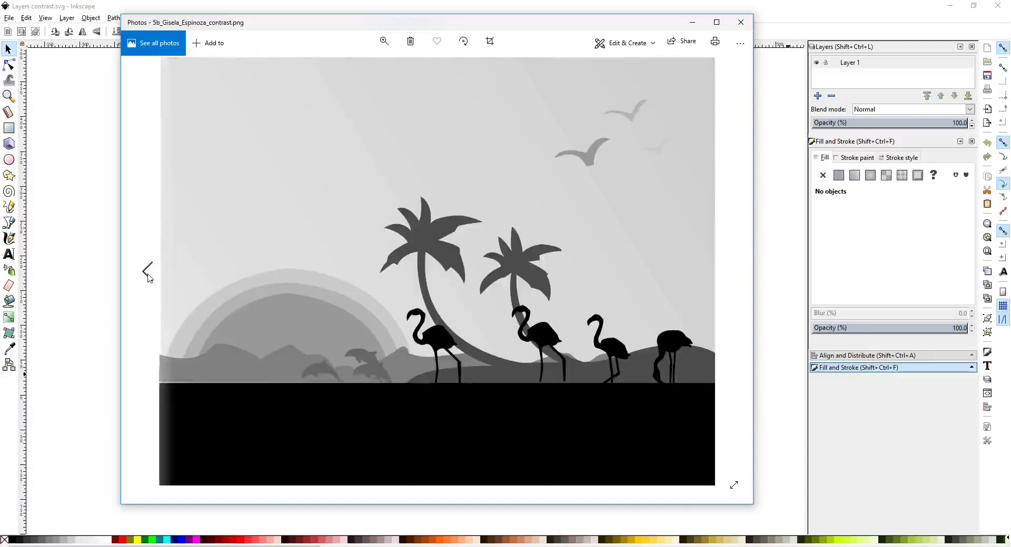
{"action": "left_click", "coordinate": [148, 273]}
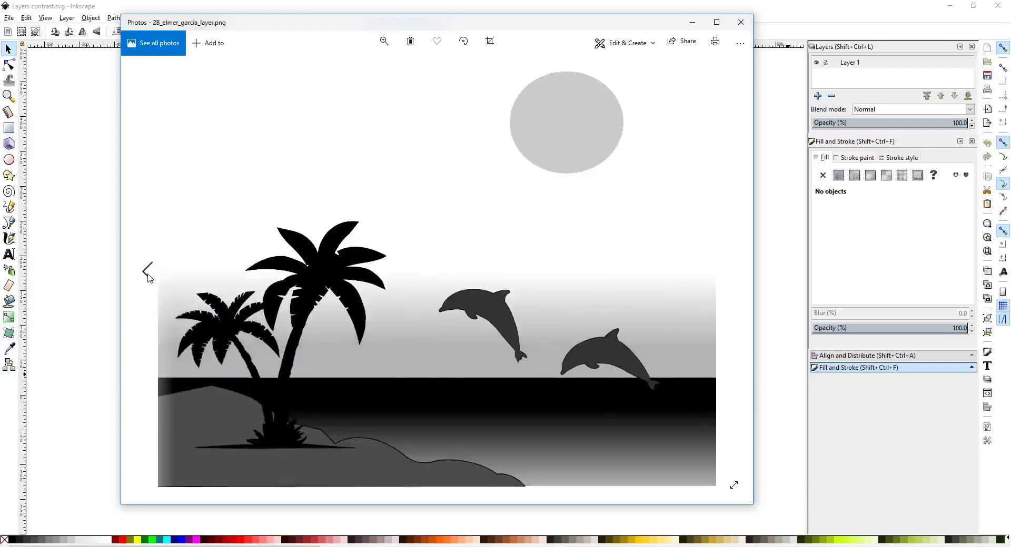
{"action": "left_click", "coordinate": [148, 273]}
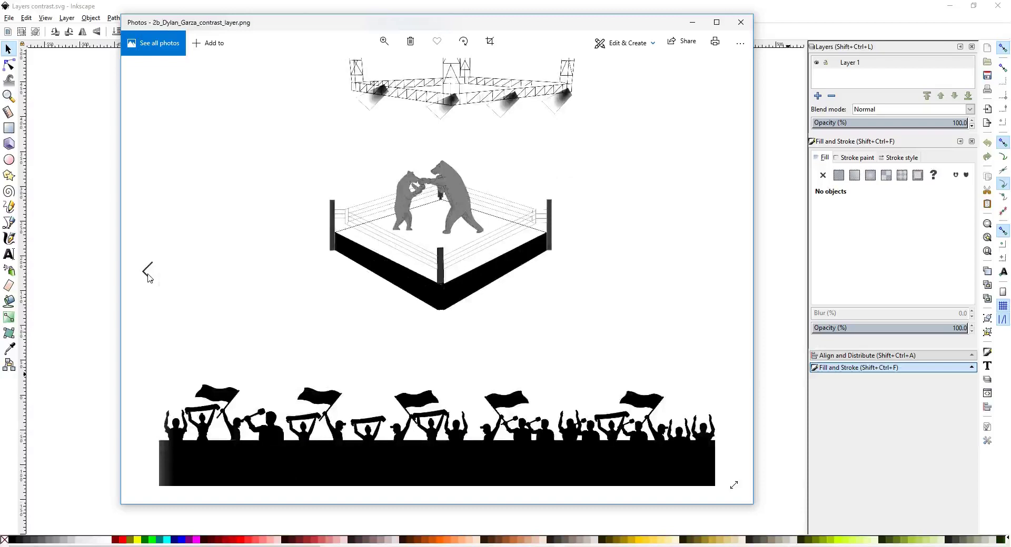
{"action": "left_click", "coordinate": [148, 273]}
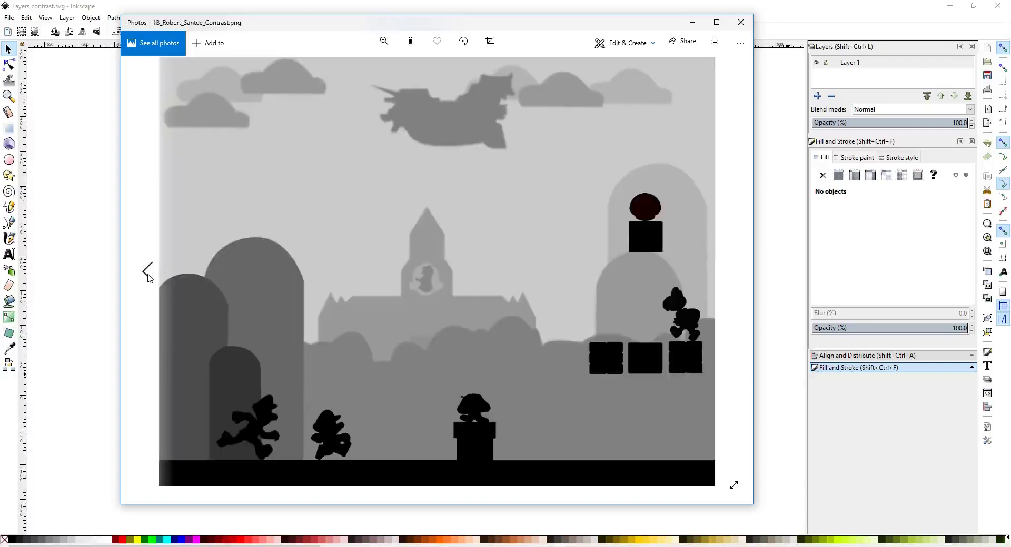
{"action": "left_click", "coordinate": [148, 273]}
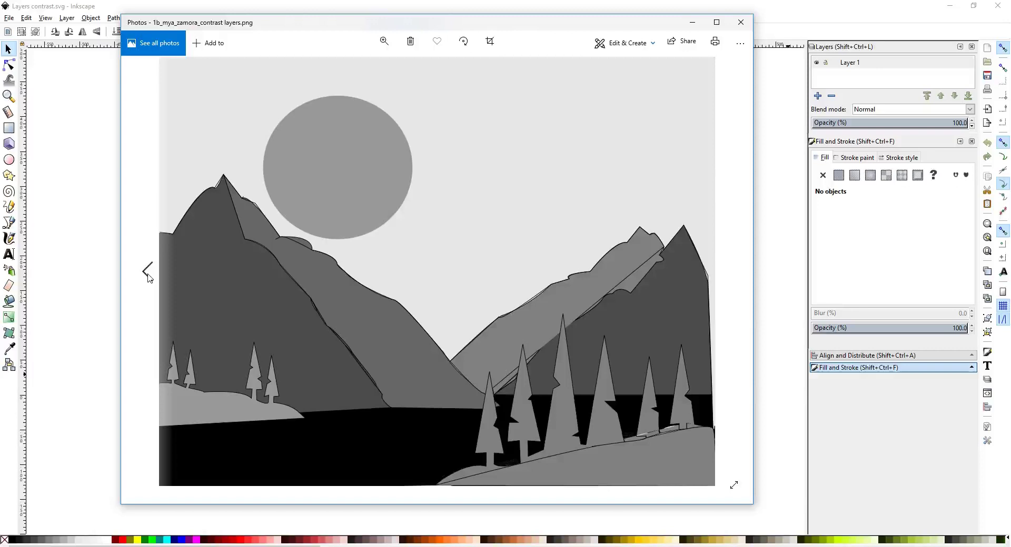
{"action": "left_click", "coordinate": [147, 273]}
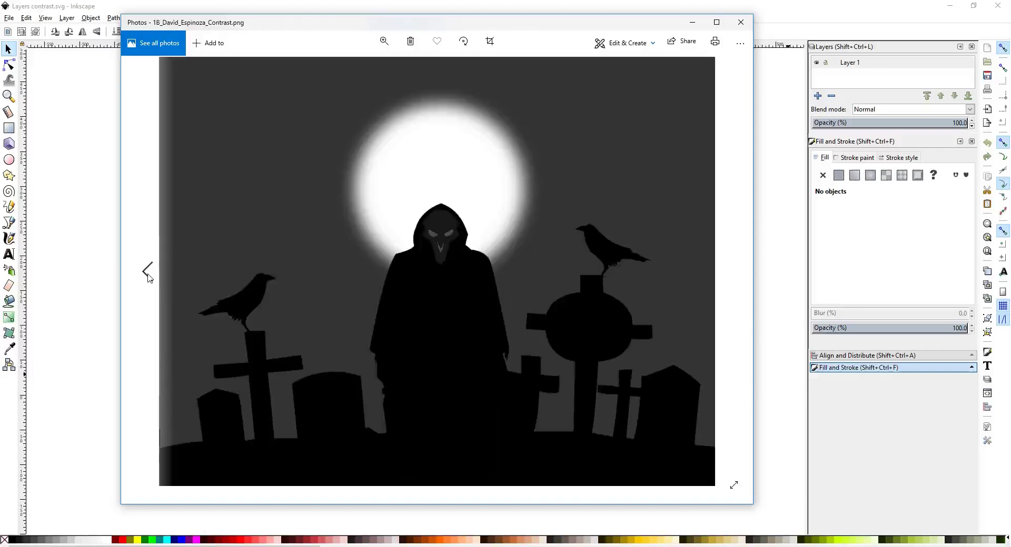
{"action": "left_click", "coordinate": [148, 273]}
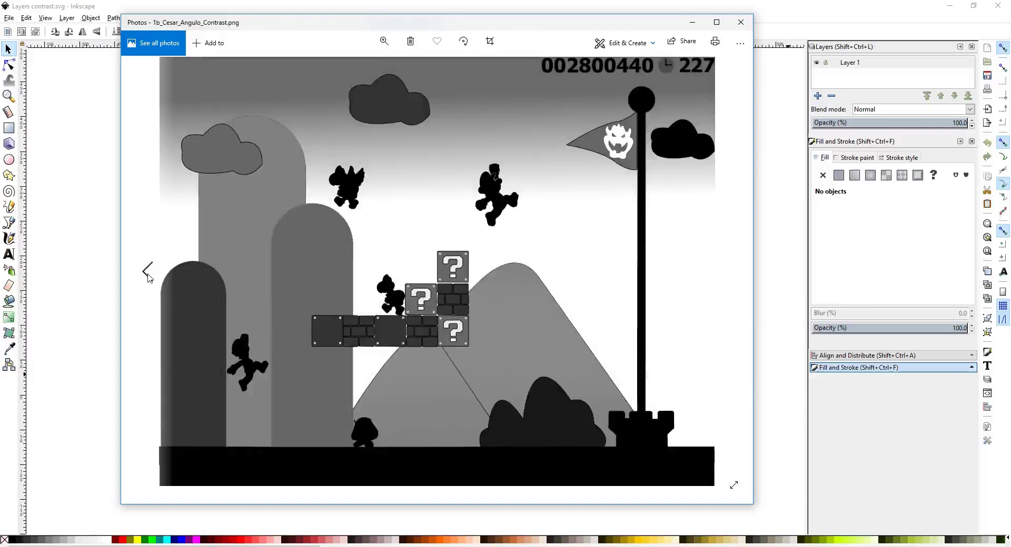
{"action": "left_click", "coordinate": [147, 273]}
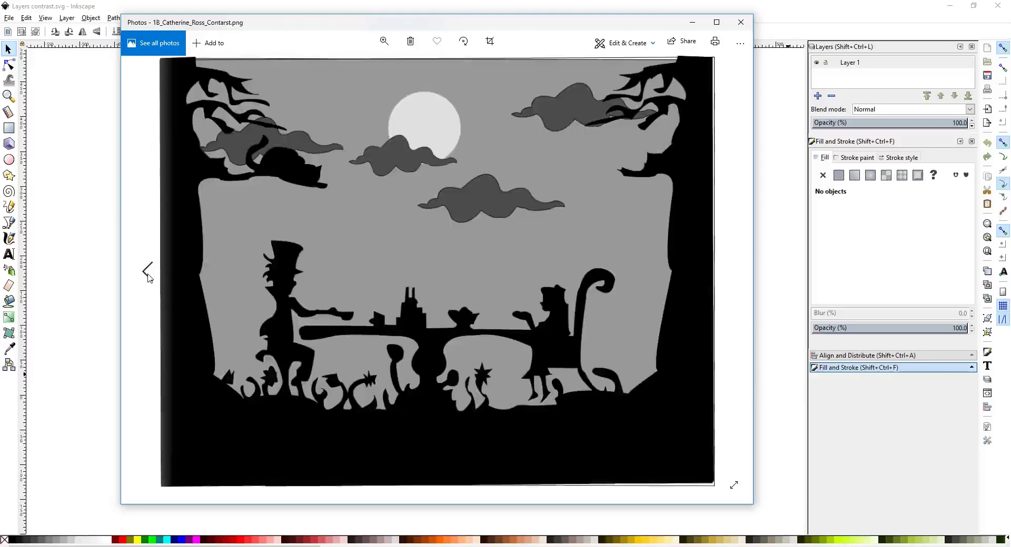
{"action": "left_click", "coordinate": [148, 273]}
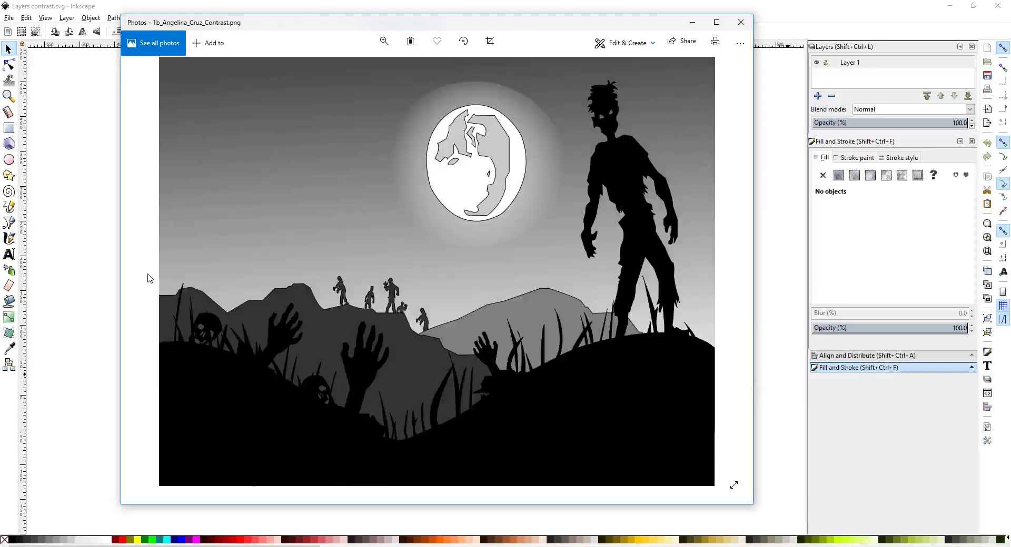
{"action": "left_click", "coordinate": [739, 22]}
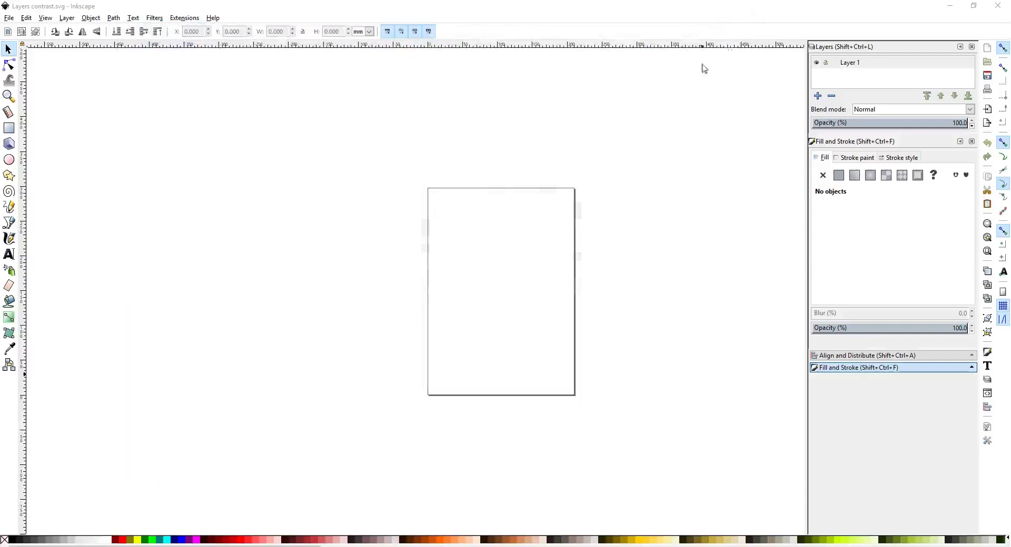
- Import the action-figures image file and move it up onto the page
{"action": "left_click", "coordinate": [9, 19]}
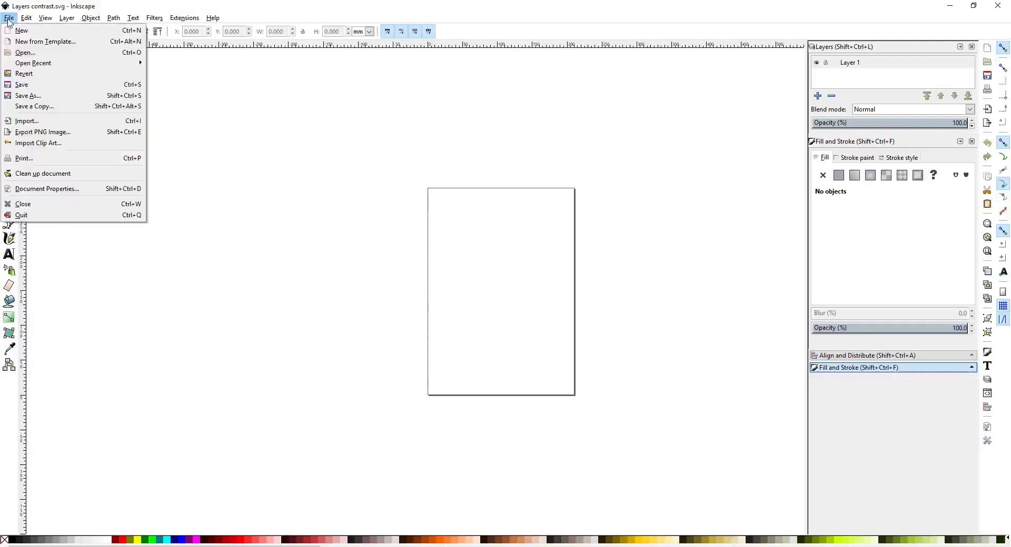
{"action": "left_click", "coordinate": [27, 121]}
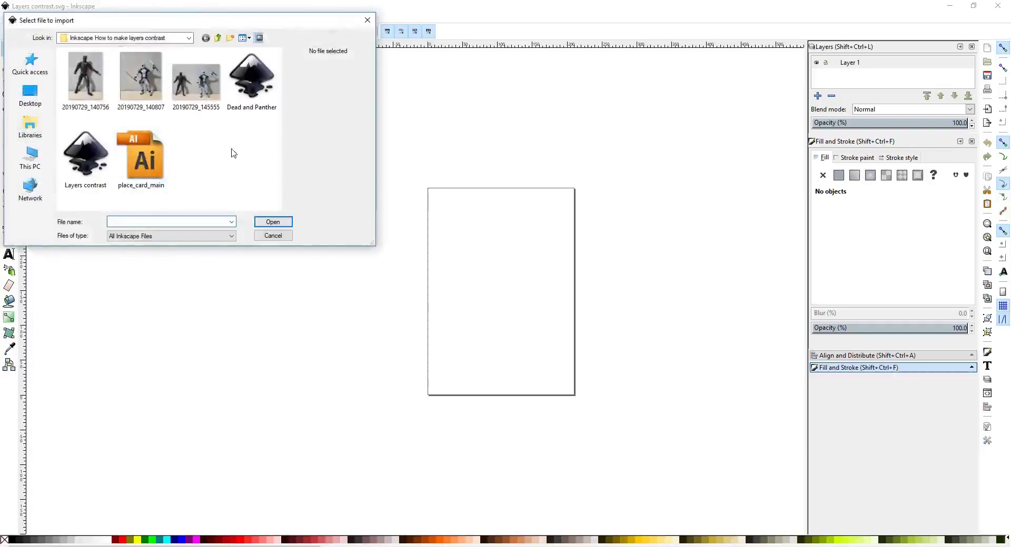
{"action": "left_click", "coordinate": [255, 92]}
{"action": "left_click", "coordinate": [266, 223]}
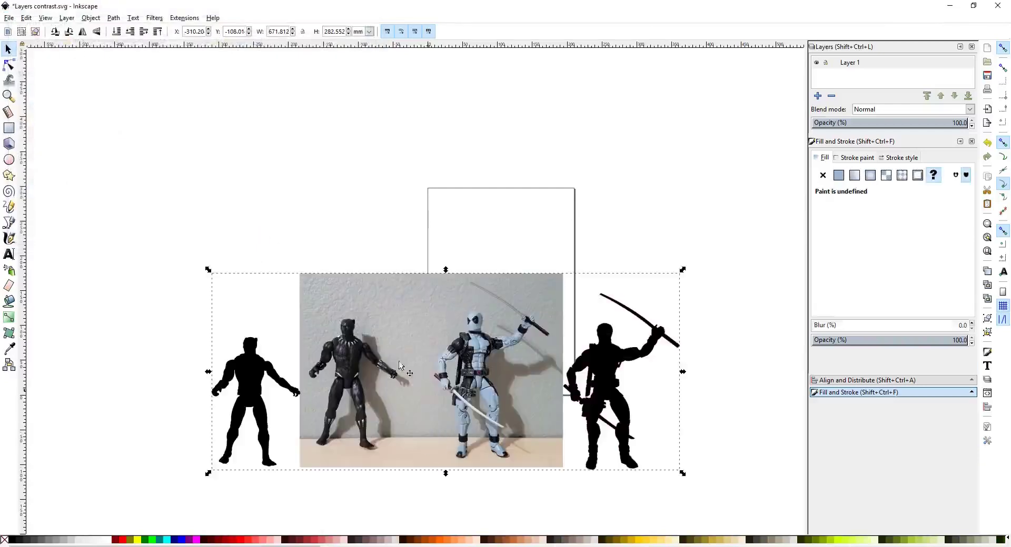
{"action": "left_click_drag", "start_coordinate": [493, 414], "coordinate": [428, 279]}
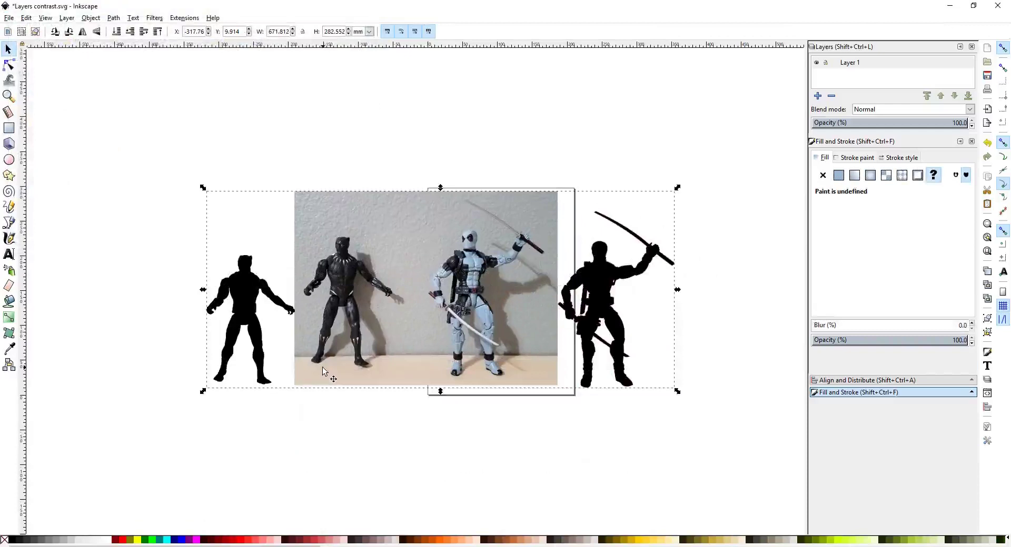
- Ungroup the imported figures and move the reference photo off to the far left
{"action": "left_click", "coordinate": [255, 400]}
{"action": "left_click", "coordinate": [310, 314]}
{"action": "key", "text": "ctrl+shift+g"}
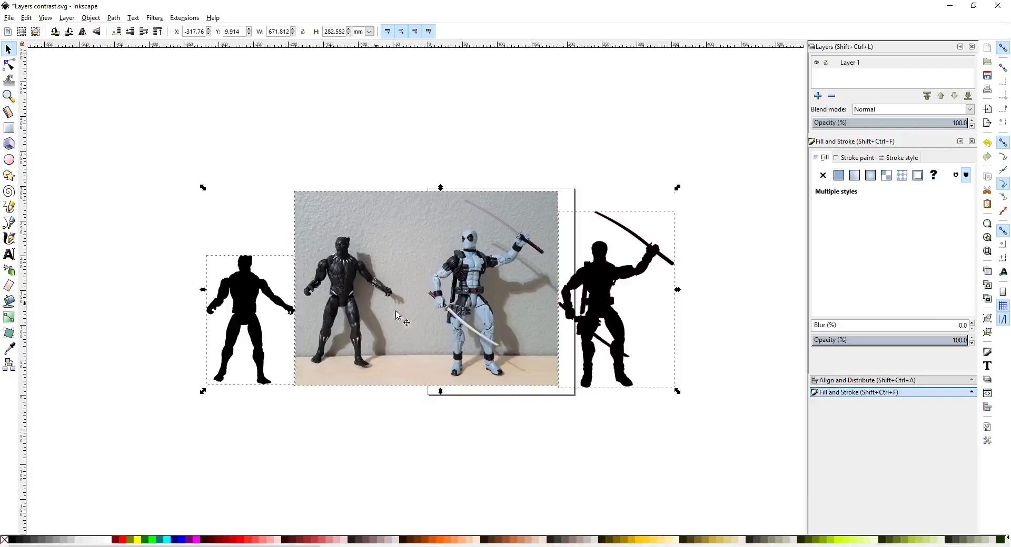
{"action": "key", "text": "Escape"}
{"action": "left_click_drag", "start_coordinate": [418, 284], "coordinate": [127, 241]}
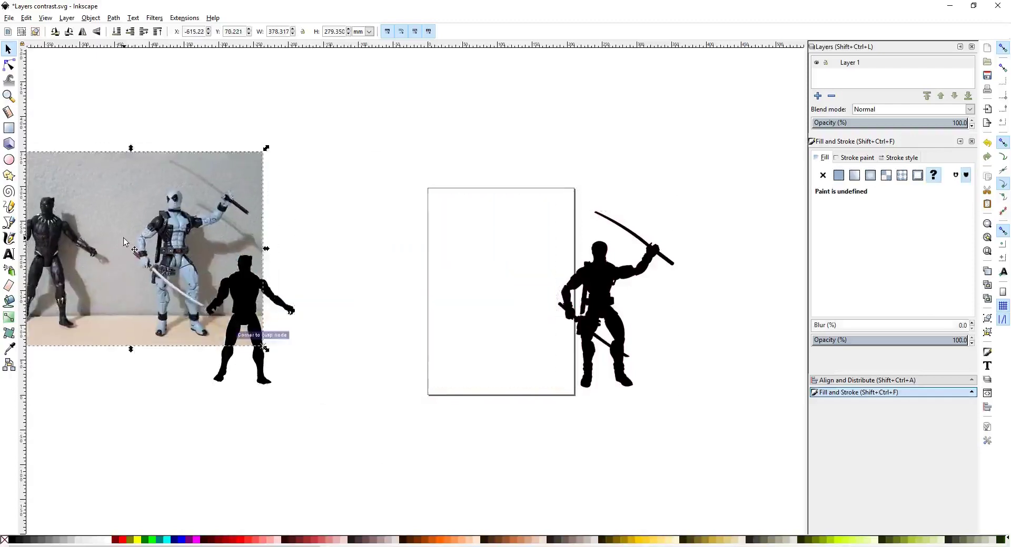
- Arrange the standing man and ninja silhouettes side by side left of the page
{"action": "left_click_drag", "start_coordinate": [248, 304], "coordinate": [214, 277]}
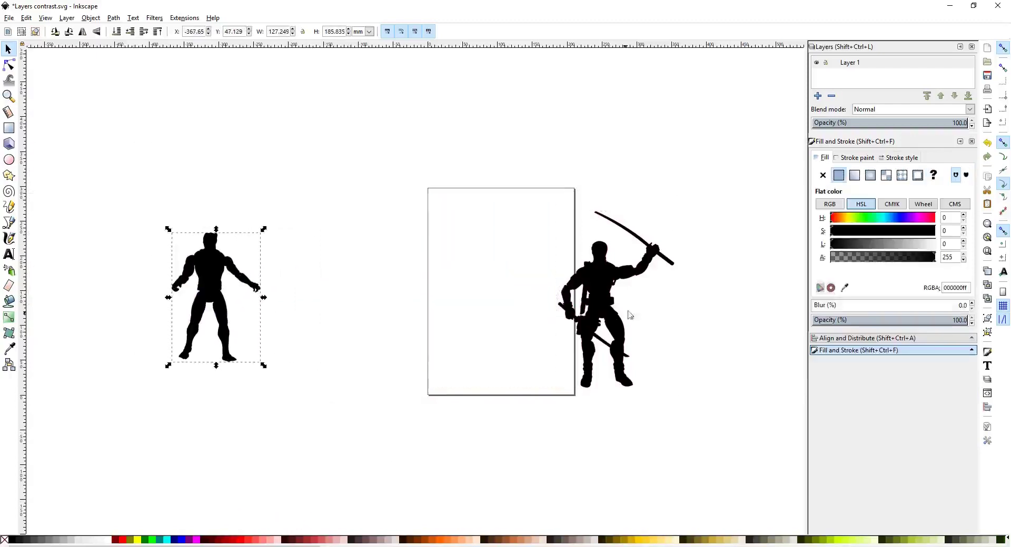
{"action": "left_click_drag", "start_coordinate": [597, 322], "coordinate": [306, 232]}
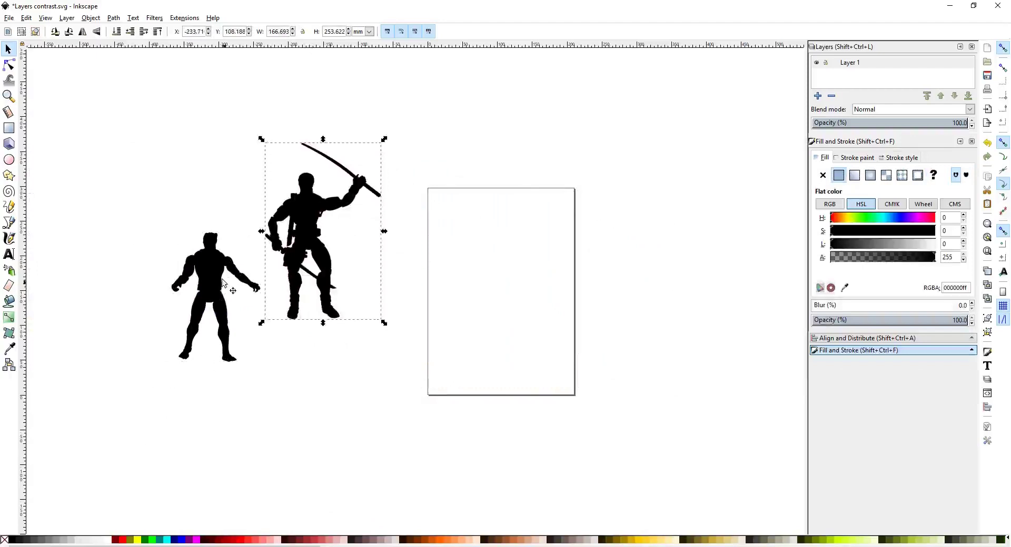
{"action": "left_click_drag", "start_coordinate": [210, 281], "coordinate": [114, 331]}
{"action": "left_click_drag", "start_coordinate": [300, 245], "coordinate": [166, 186]}
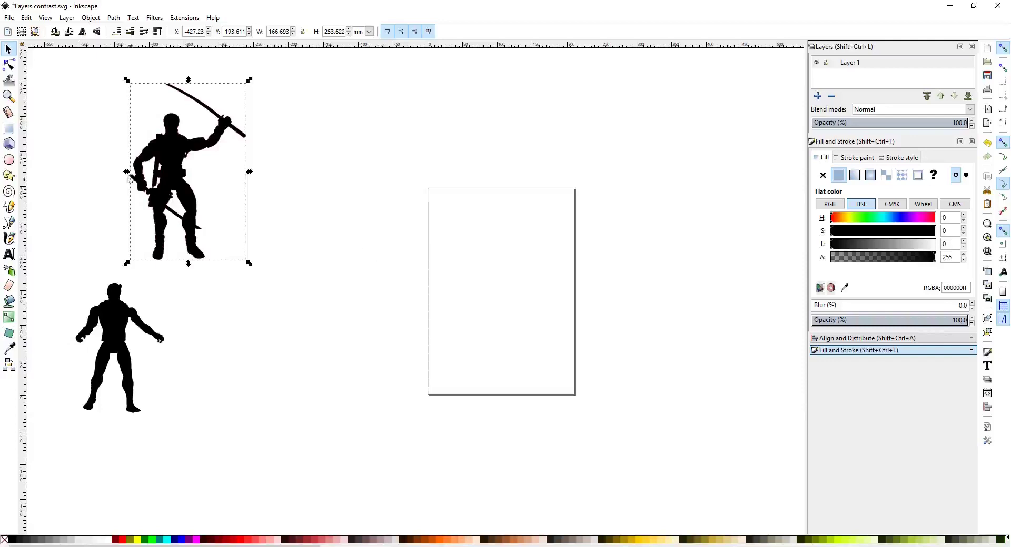
{"action": "left_click_drag", "start_coordinate": [166, 176], "coordinate": [230, 316]}
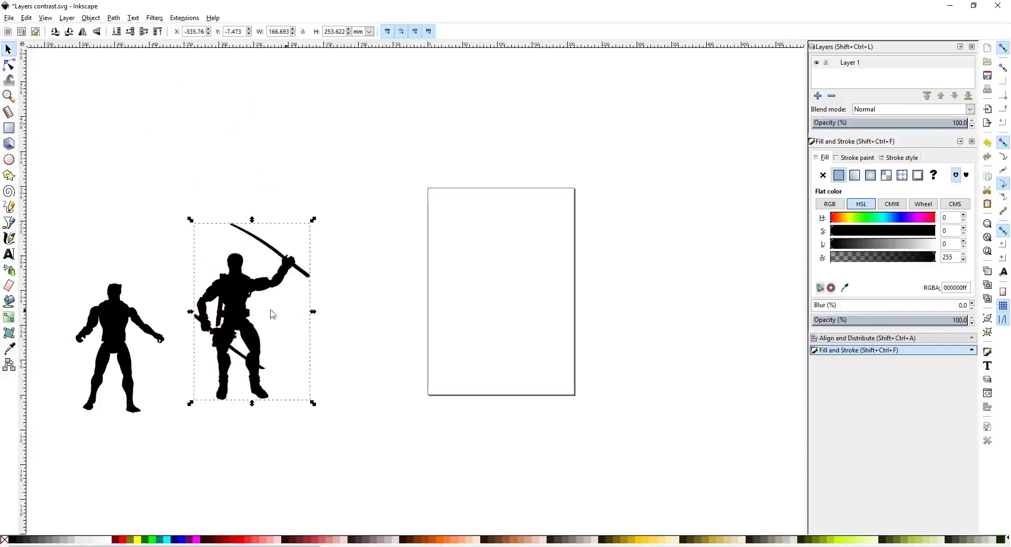
{"action": "left_click_drag", "start_coordinate": [240, 308], "coordinate": [191, 179]}
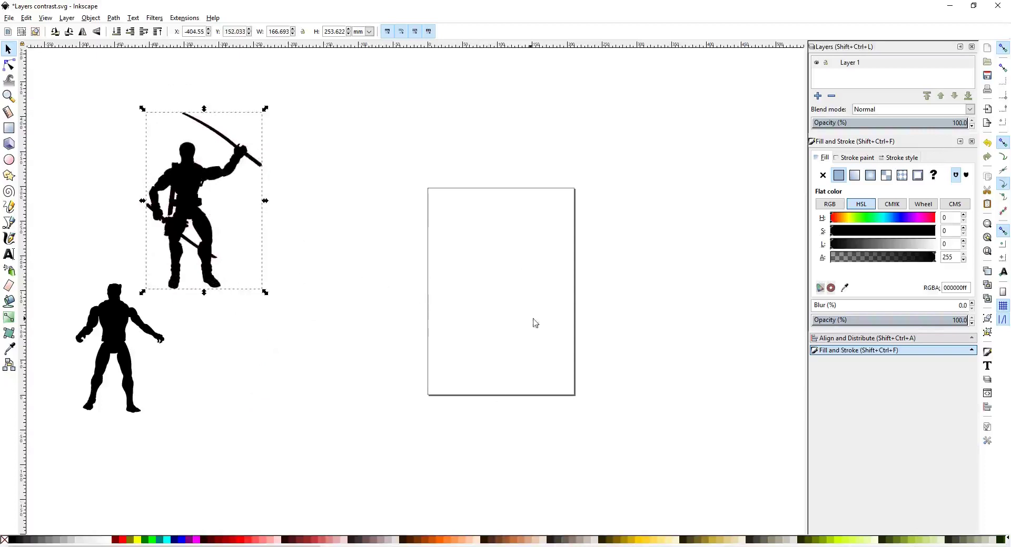
- Set the page size to US Letter in landscape orientation
{"action": "left_click", "coordinate": [9, 20]}
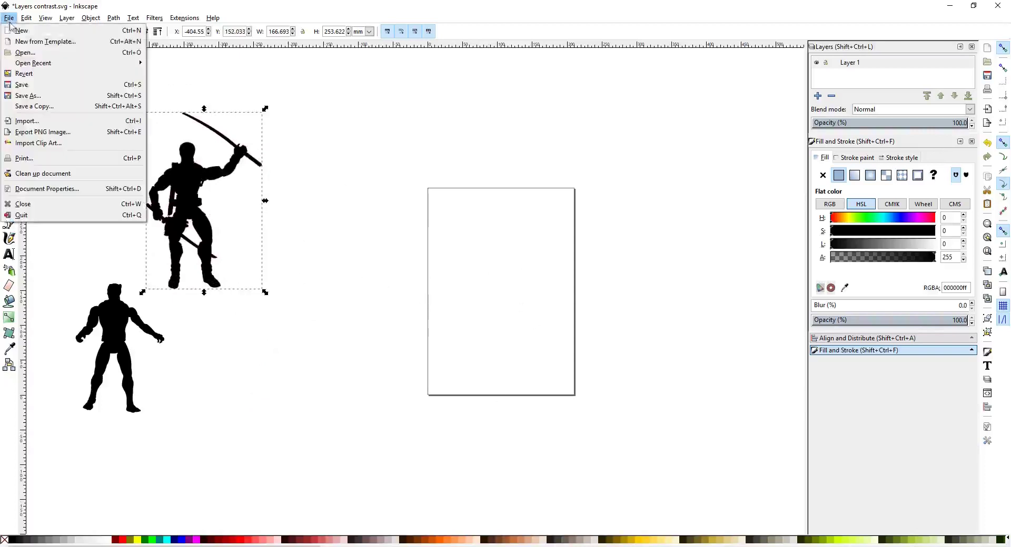
{"action": "left_click", "coordinate": [46, 188]}
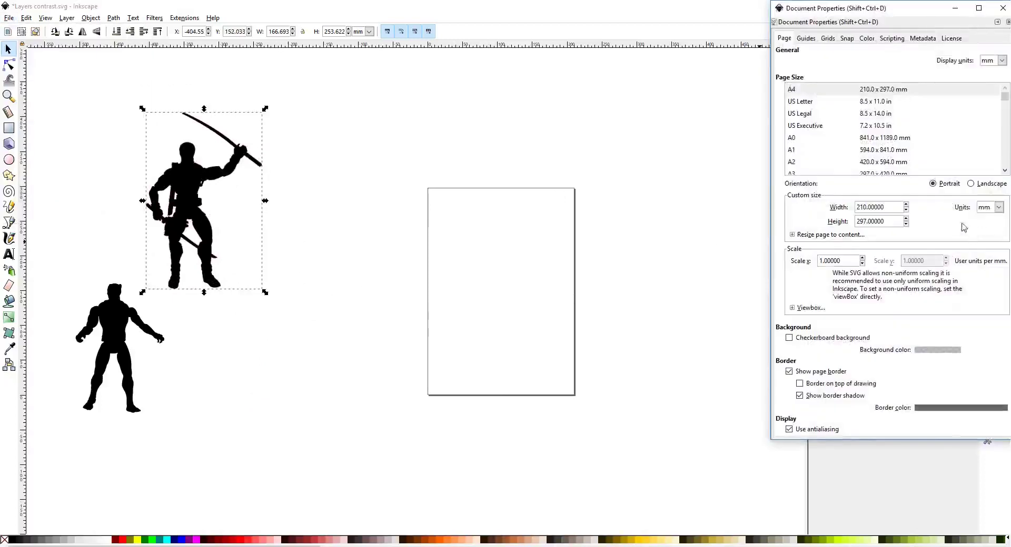
{"action": "left_click", "coordinate": [877, 105]}
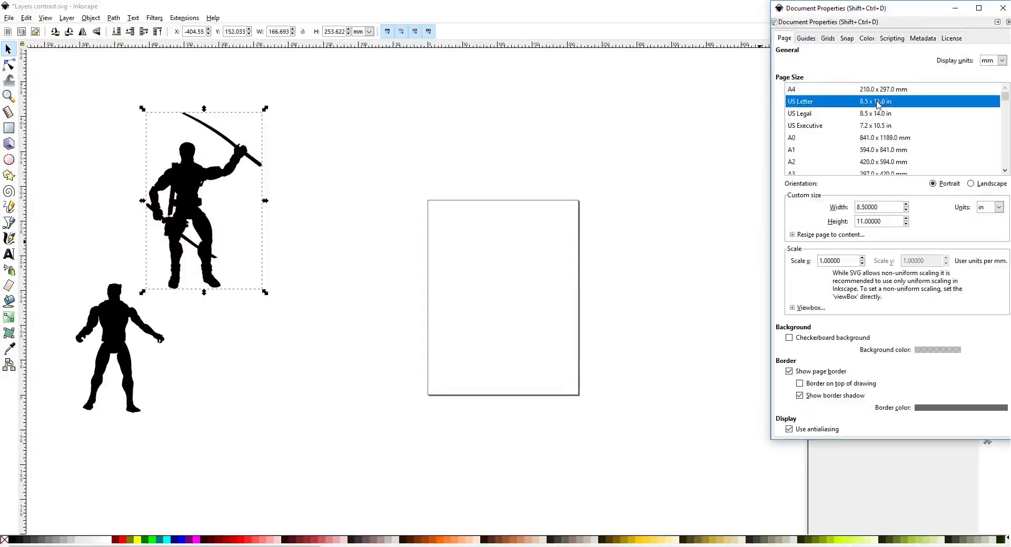
{"action": "left_click", "coordinate": [970, 183]}
{"action": "left_click", "coordinate": [1007, 22]}
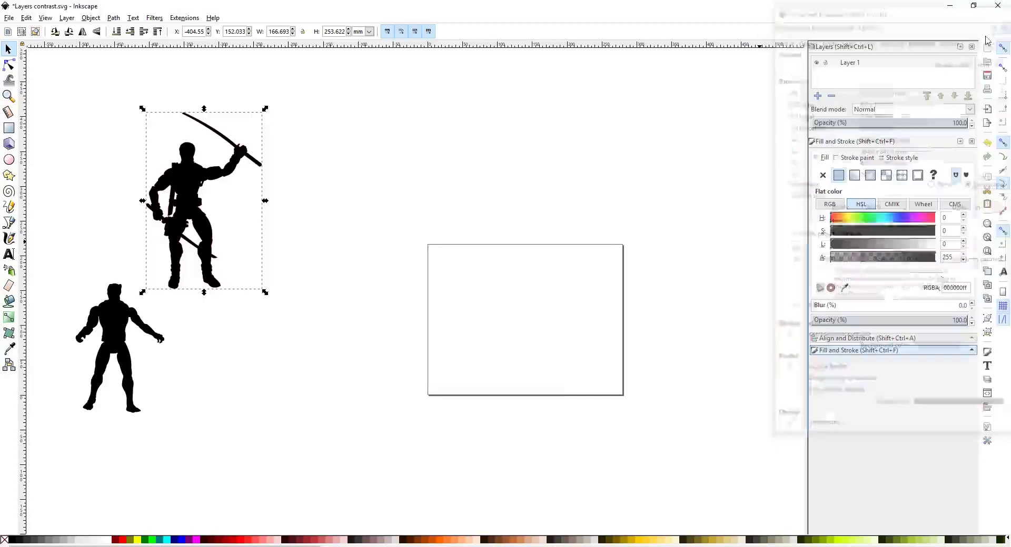
- Move the ninja and the standing figure onto the page, side by side
{"action": "left_click_drag", "start_coordinate": [611, 318], "coordinate": [607, 290]}
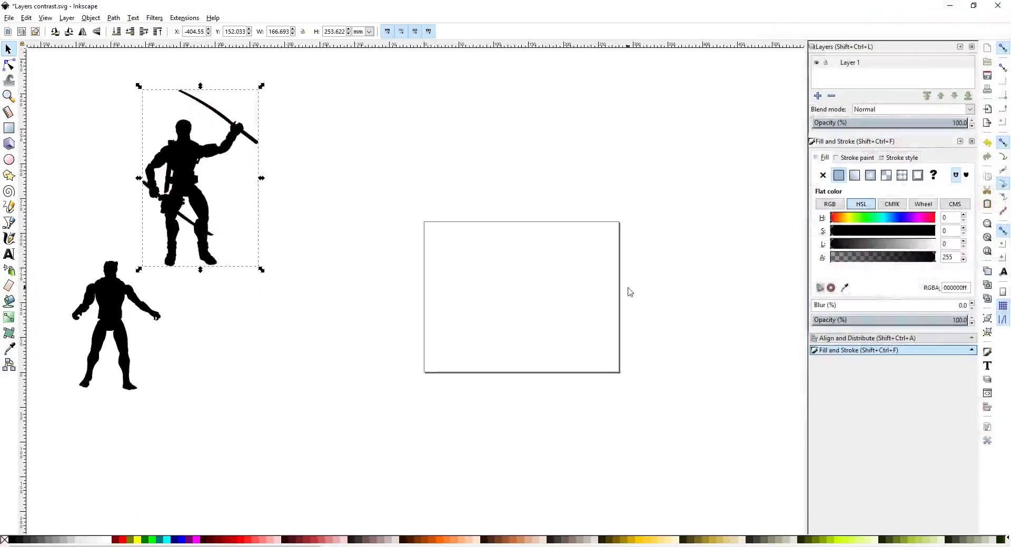
{"action": "left_click_drag", "start_coordinate": [187, 180], "coordinate": [286, 308]}
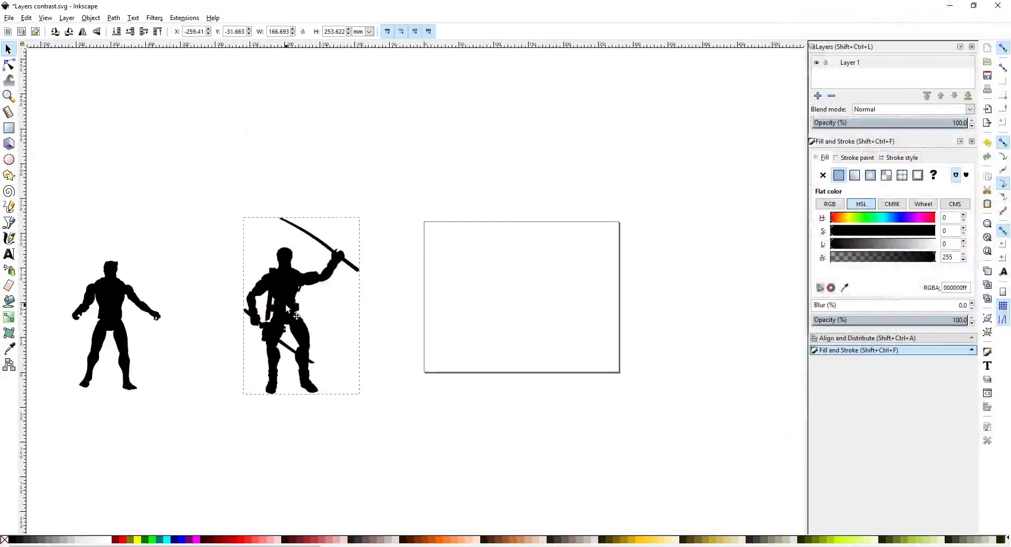
{"action": "left_click_drag", "start_coordinate": [111, 302], "coordinate": [181, 303]}
{"action": "left_click", "coordinate": [283, 319]}
{"action": "left_click_drag", "start_coordinate": [284, 319], "coordinate": [558, 291]}
{"action": "left_click_drag", "start_coordinate": [193, 314], "coordinate": [455, 282]}
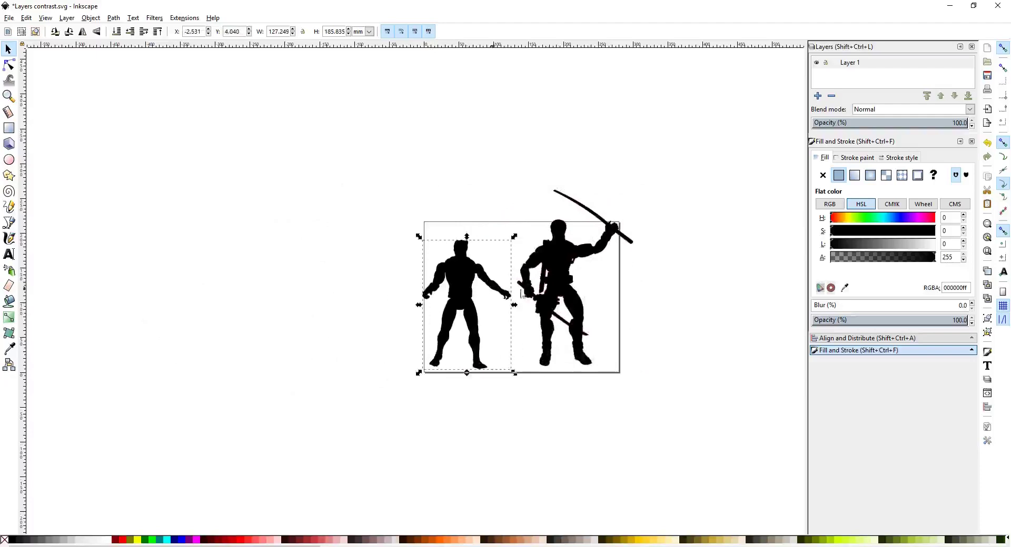
- Remove the thin red stroke from the ninja silhouette
{"action": "left_click_drag", "start_coordinate": [521, 294], "coordinate": [576, 277]}
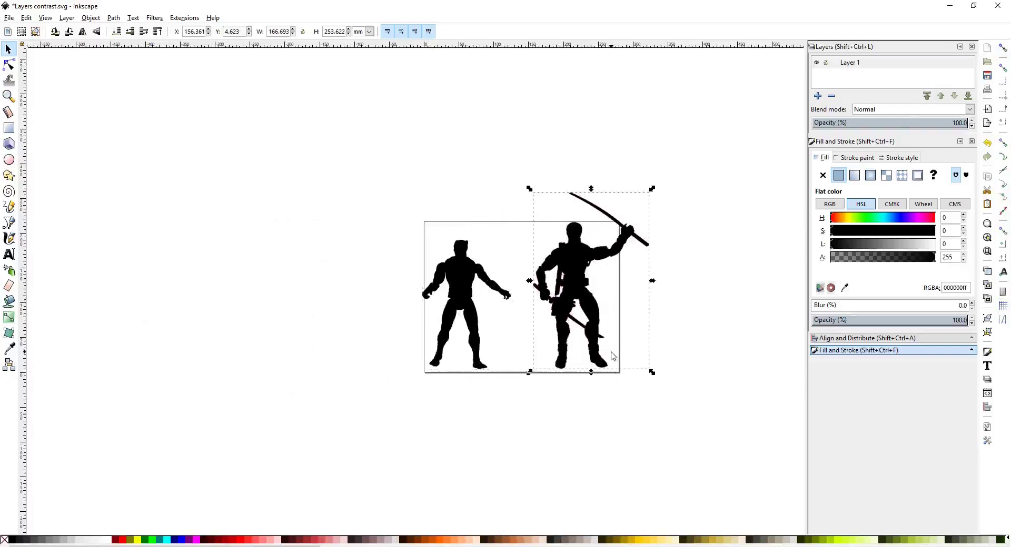
{"action": "scroll", "coordinate": [601, 284], "scroll_direction": "up", "scroll_amount": 3}
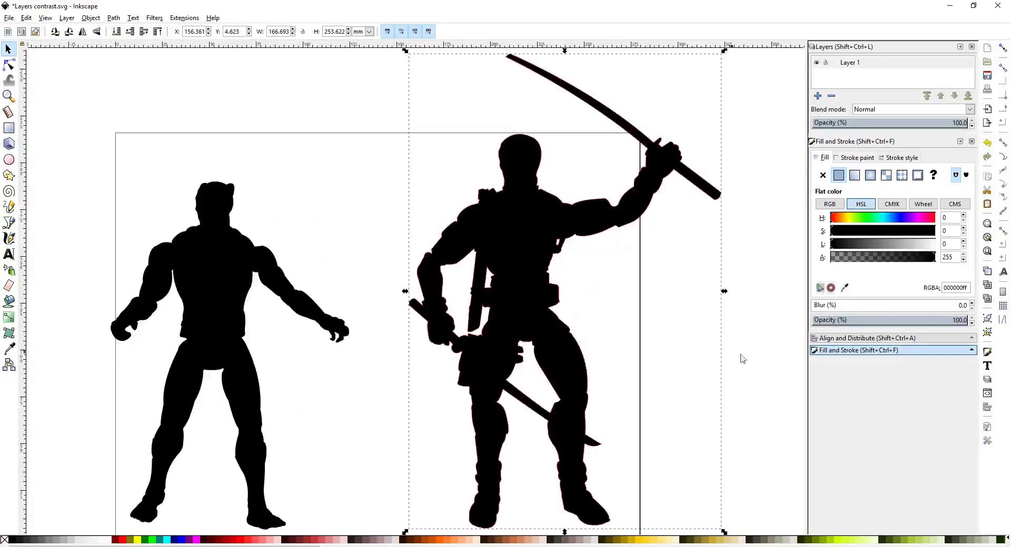
{"action": "left_click", "coordinate": [770, 360]}
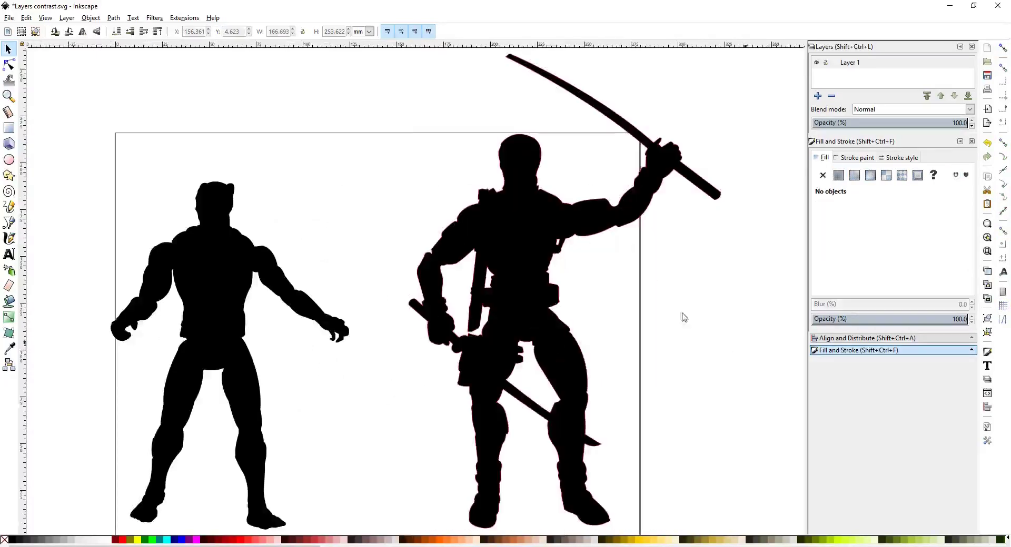
{"action": "left_click", "coordinate": [524, 272]}
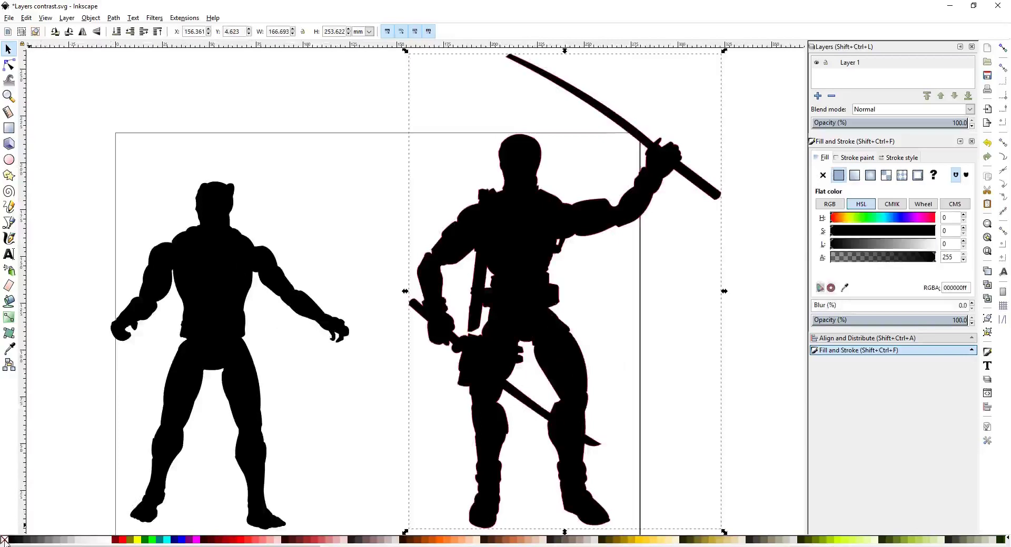
{"action": "left_click", "coordinate": [5, 540], "text": "shift"}
{"action": "left_click", "coordinate": [124, 219]}
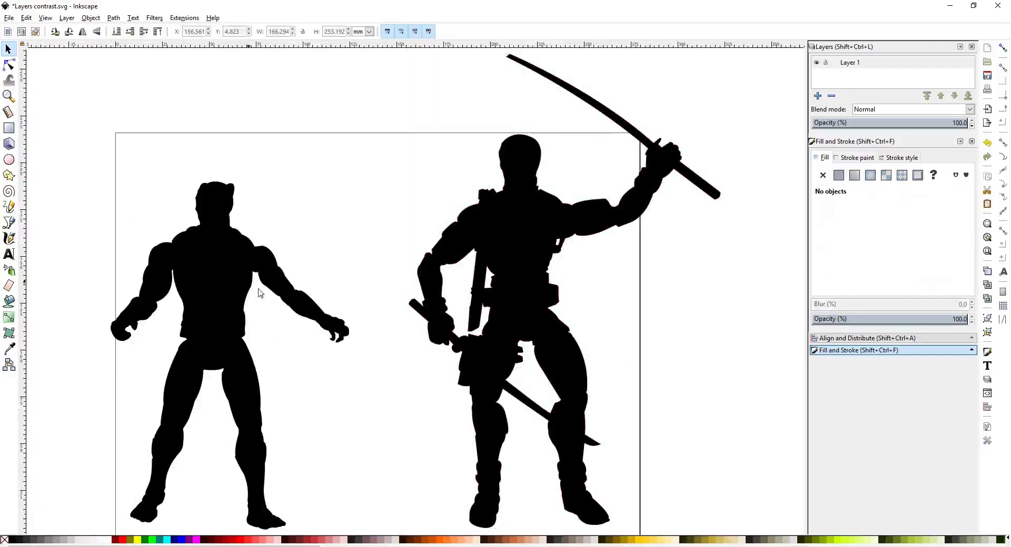
- Scale both silhouettes together to 141.493 × 110.441 mm and centre them on the page
{"action": "left_click", "coordinate": [199, 312]}
{"action": "left_click", "coordinate": [505, 298], "text": "shift"}
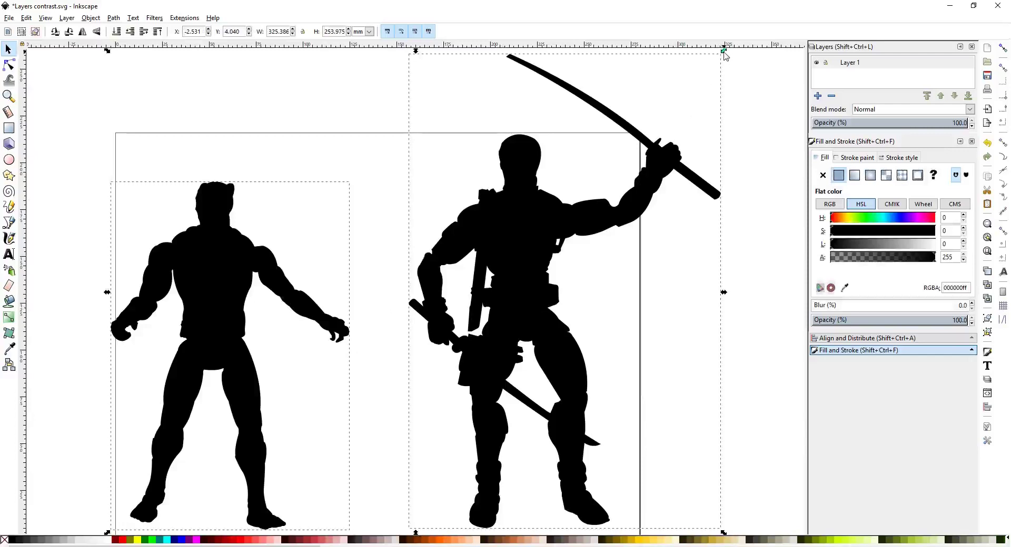
{"action": "left_click_drag", "start_coordinate": [724, 51], "coordinate": [414, 315]}
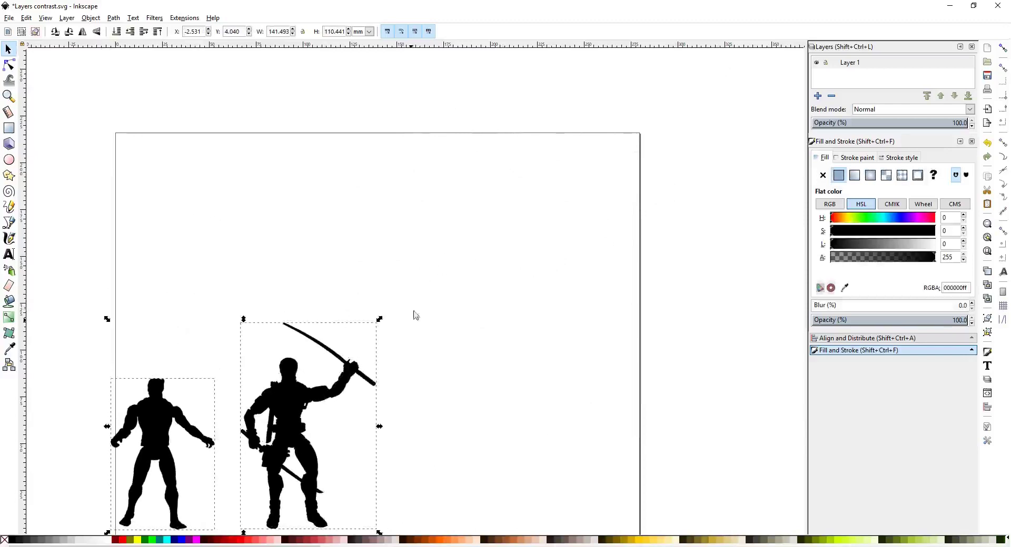
{"action": "left_click_drag", "start_coordinate": [280, 409], "coordinate": [424, 387]}
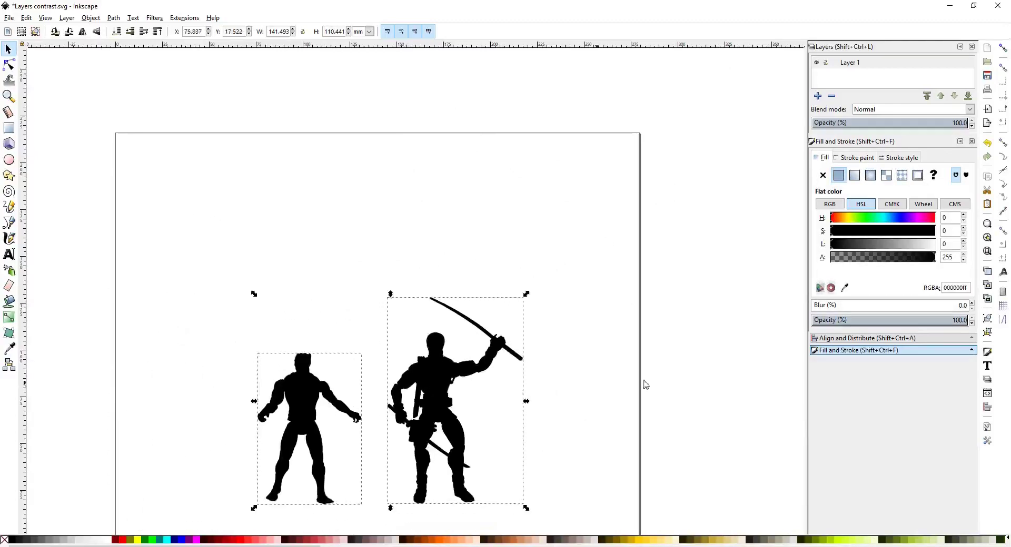
{"action": "left_click", "coordinate": [510, 389]}
{"action": "left_click_drag", "start_coordinate": [510, 389], "coordinate": [566, 309]}
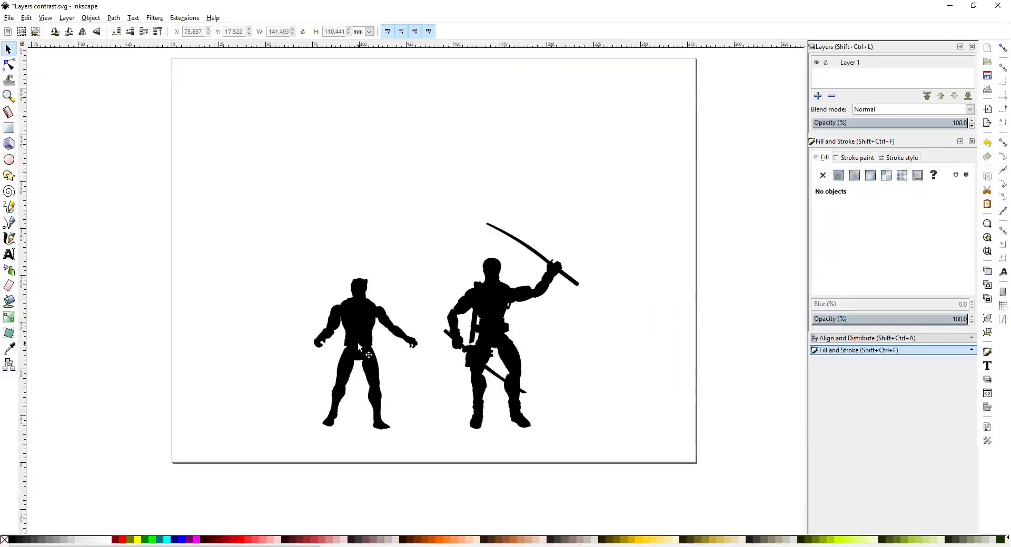
- Move the standing figure slightly left and the ninja slightly right
{"action": "left_click_drag", "start_coordinate": [358, 343], "coordinate": [337, 346]}
{"action": "left_click", "coordinate": [679, 353]}
{"action": "left_click_drag", "start_coordinate": [499, 321], "coordinate": [528, 327]}
{"action": "left_click", "coordinate": [743, 318]}
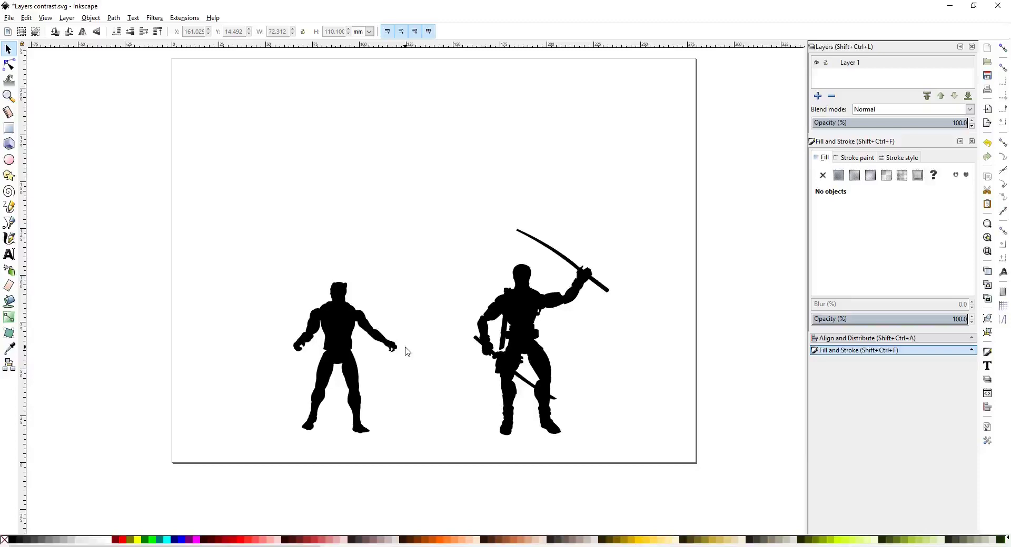
- Nudge the left silhouette left and the right silhouette right into final positions
{"action": "left_click_drag", "start_coordinate": [343, 350], "coordinate": [331, 364]}
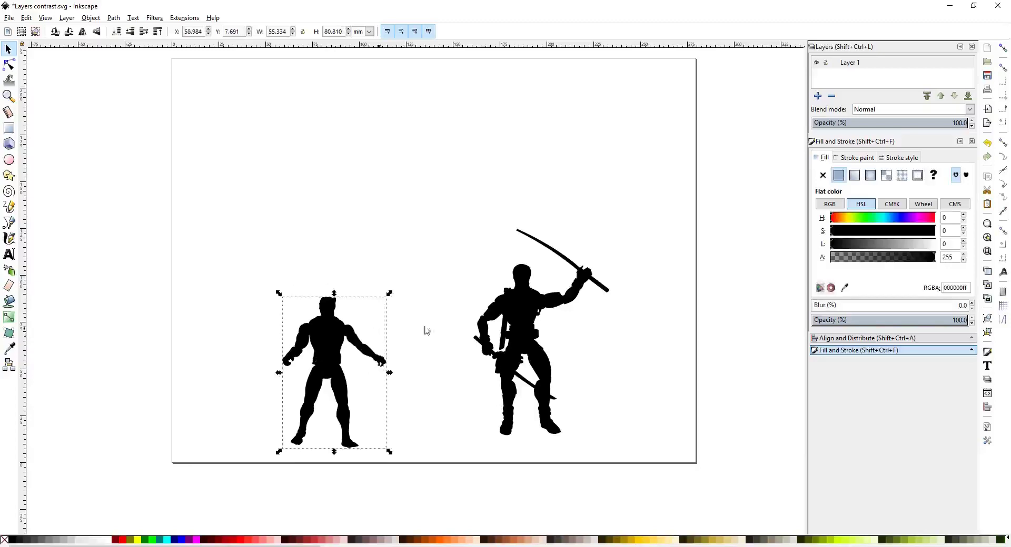
{"action": "left_click_drag", "start_coordinate": [528, 318], "coordinate": [539, 328]}
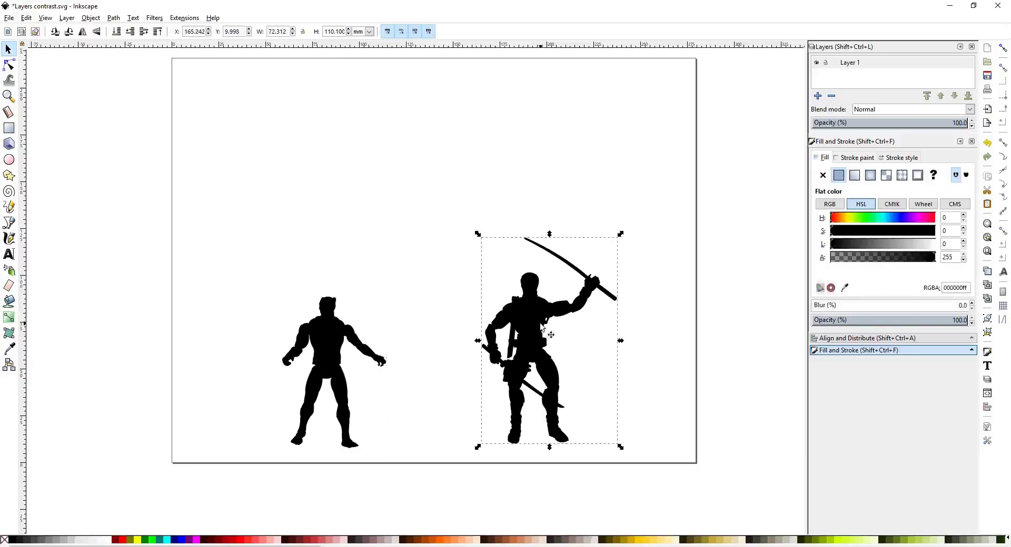
{"action": "left_click", "coordinate": [725, 337]}
{"action": "left_click_drag", "start_coordinate": [327, 339], "coordinate": [319, 331]}
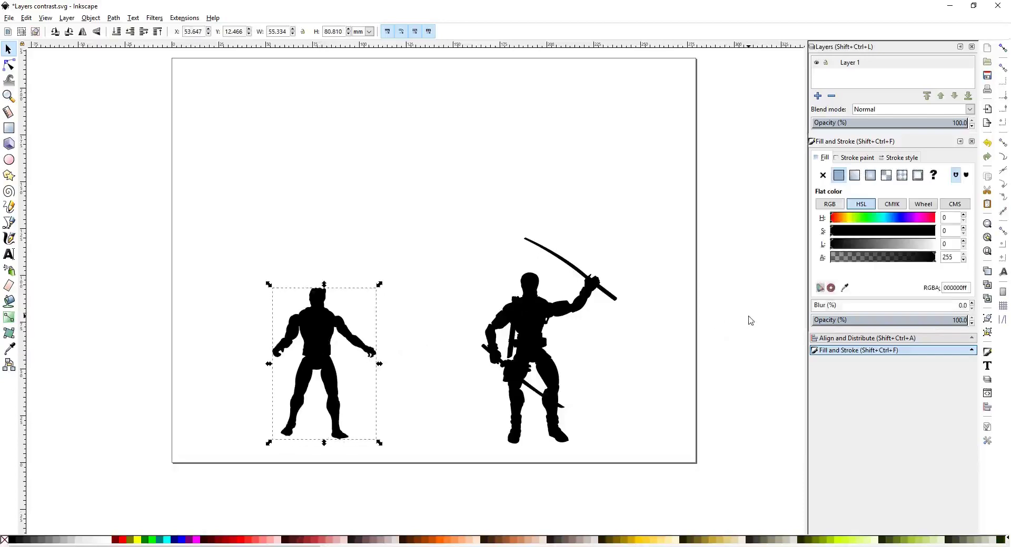
{"action": "left_click", "coordinate": [667, 319]}
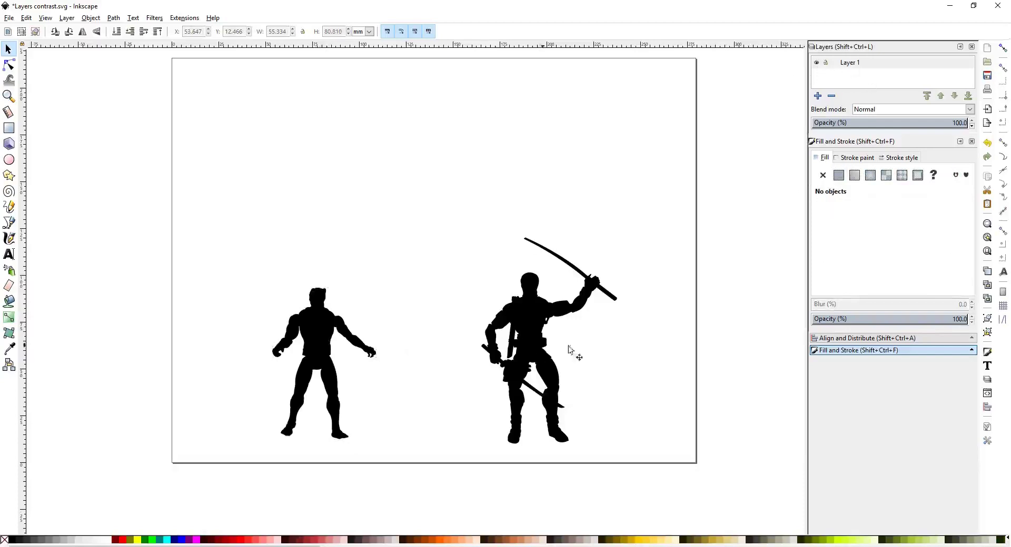
- Rename Layer 1 to 'foreground'
{"action": "double_click", "coordinate": [848, 63]}
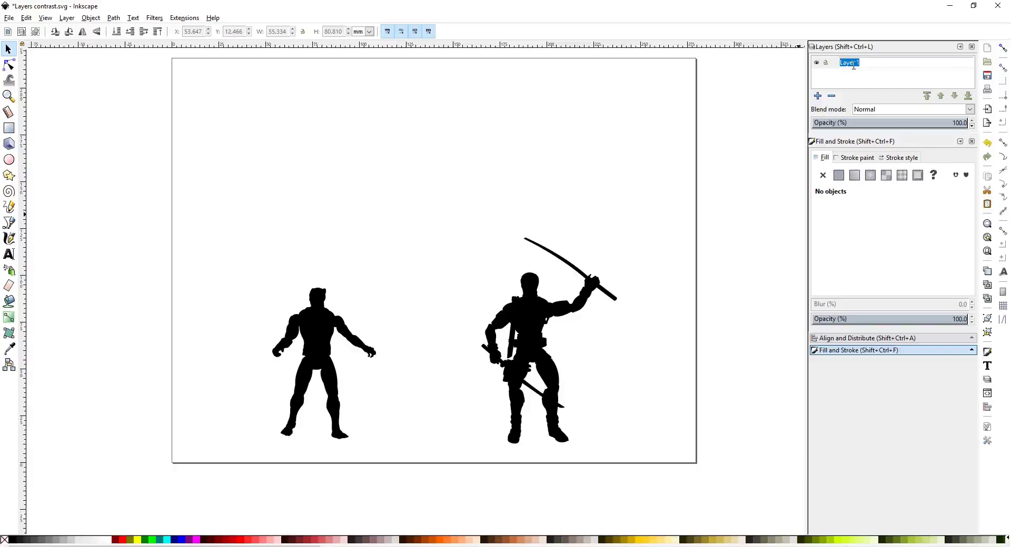
{"action": "type", "text": "foreground"}
{"action": "key", "text": "Return"}
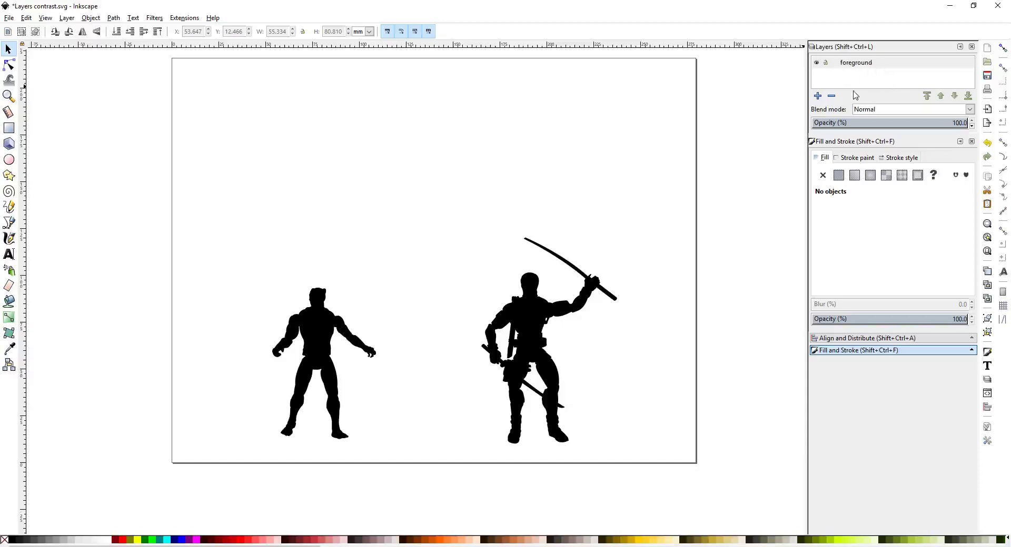
- Add a layer named 'mid' below the current layer
{"action": "left_click", "coordinate": [818, 97]}
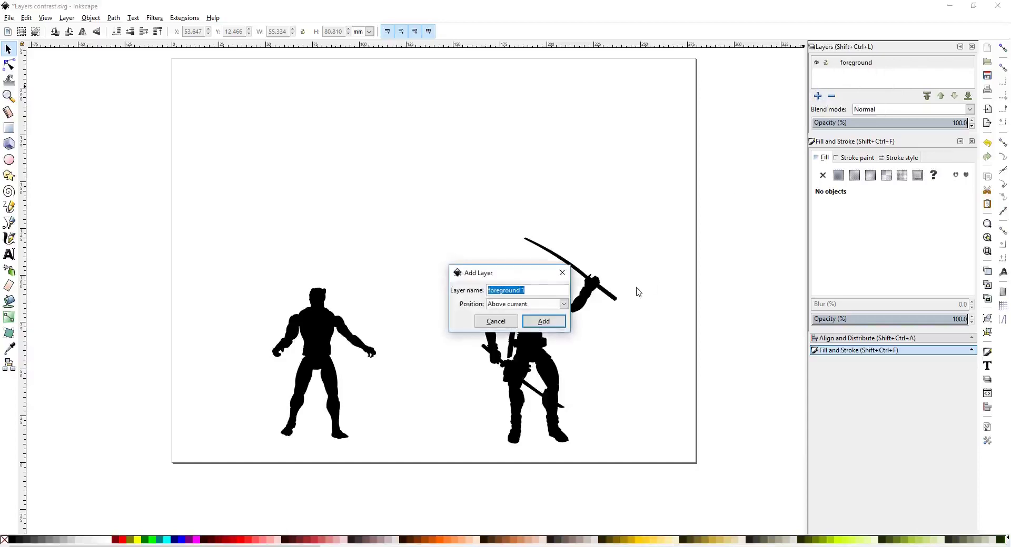
{"action": "type", "text": "mid"}
{"action": "left_click", "coordinate": [561, 305]}
{"action": "left_click", "coordinate": [531, 325]}
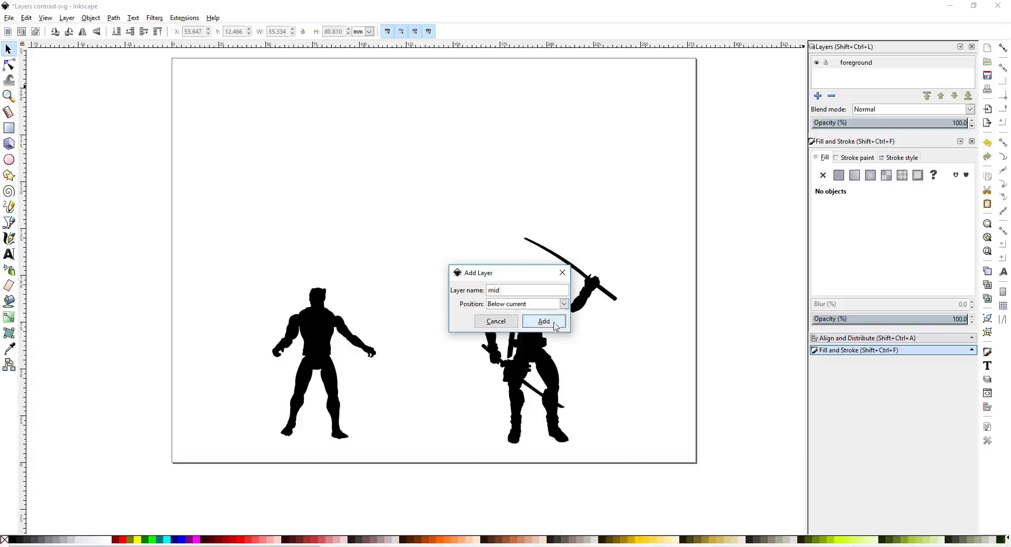
{"action": "left_click", "coordinate": [544, 322]}
- Add a layer named 'back' below the current layer
{"action": "left_click", "coordinate": [818, 97]}
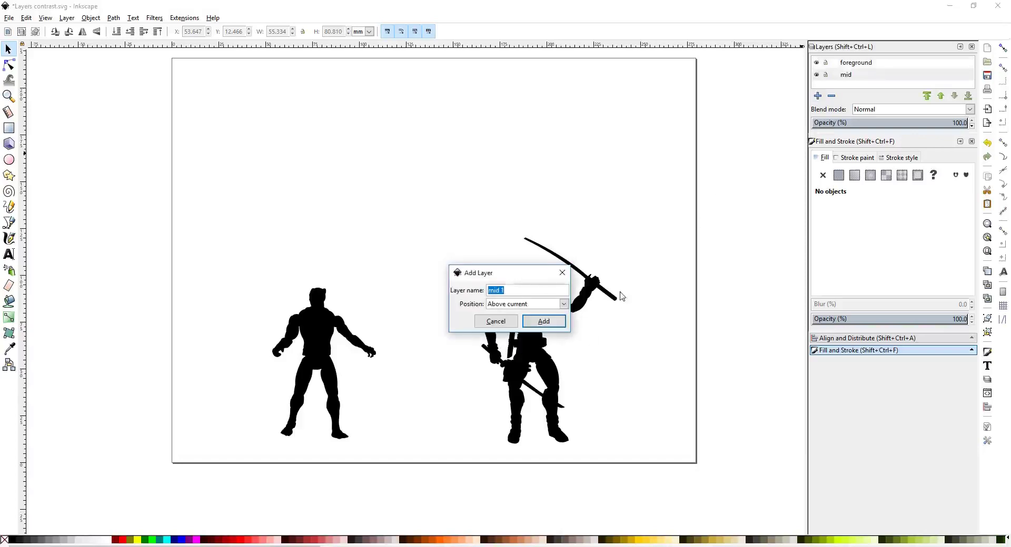
{"action": "type", "text": "back"}
{"action": "left_click", "coordinate": [563, 305]}
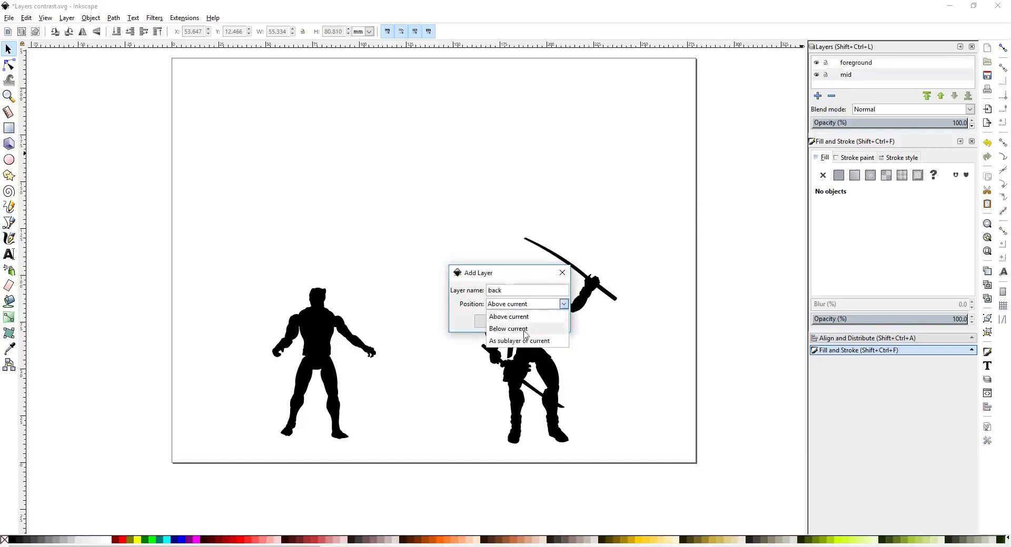
{"action": "left_click", "coordinate": [525, 332]}
{"action": "left_click", "coordinate": [544, 321]}
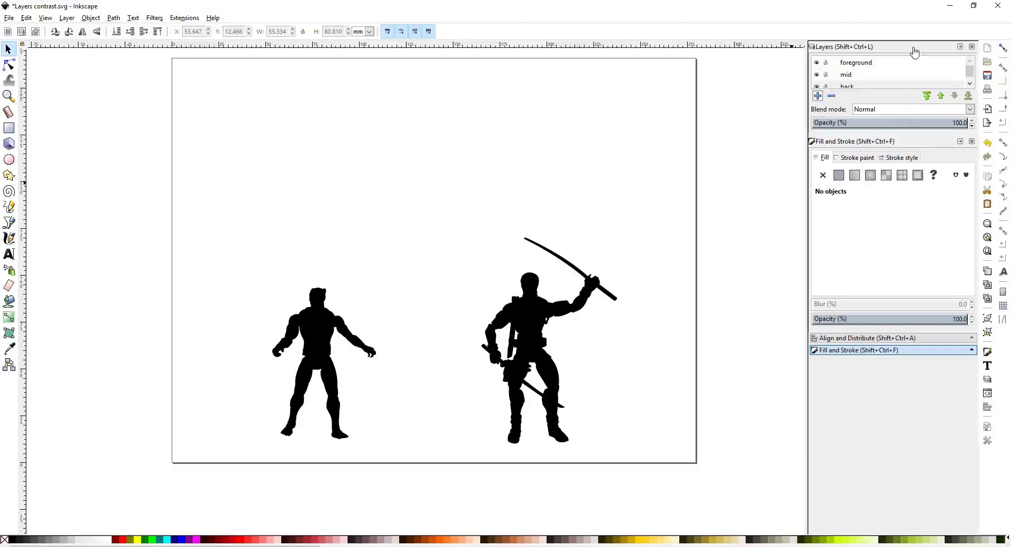
- Float the Layers list beside the page and make 'back' current, toggling its visibility off and on
{"action": "left_click_drag", "start_coordinate": [914, 51], "coordinate": [776, 92]}
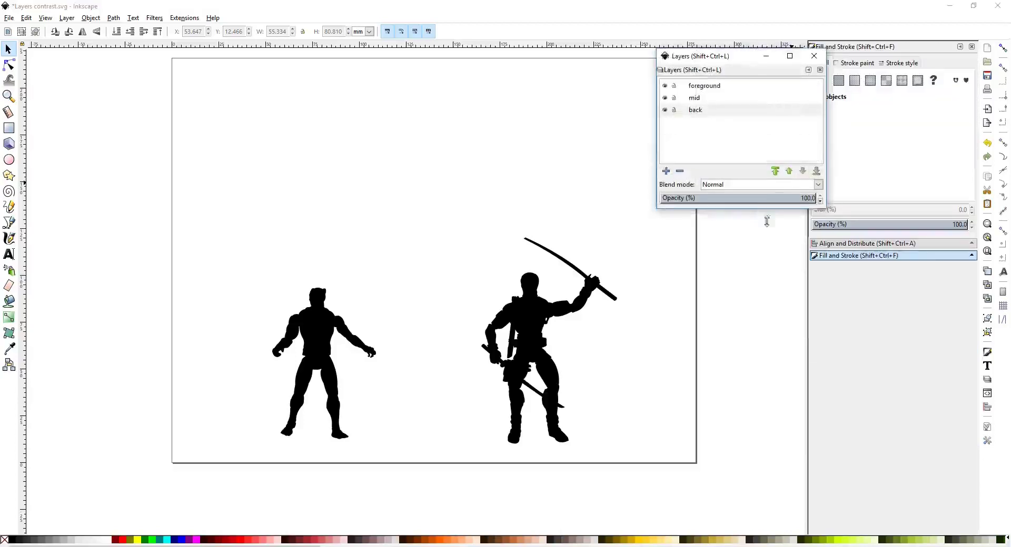
{"action": "left_click_drag", "start_coordinate": [730, 58], "coordinate": [796, 53]}
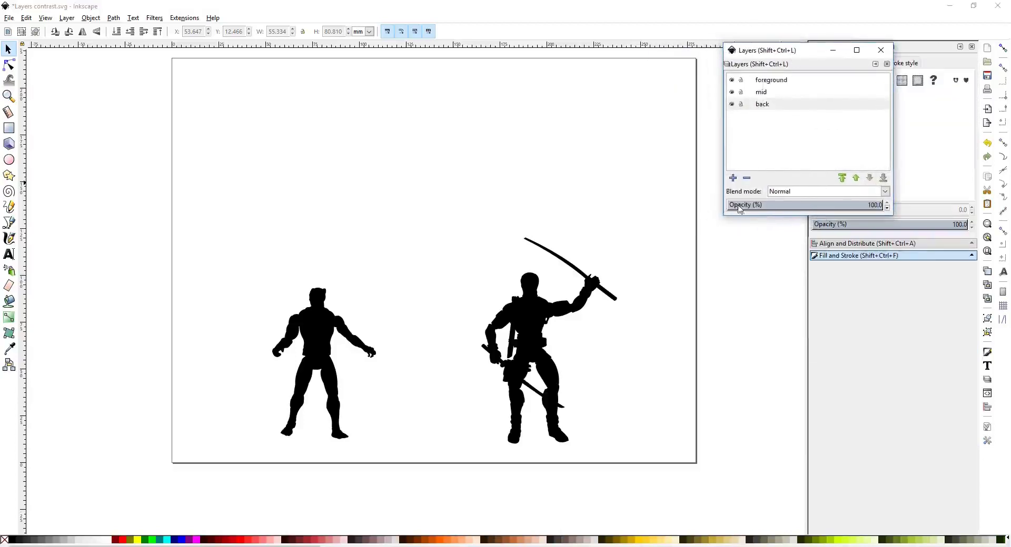
{"action": "left_click", "coordinate": [731, 106]}
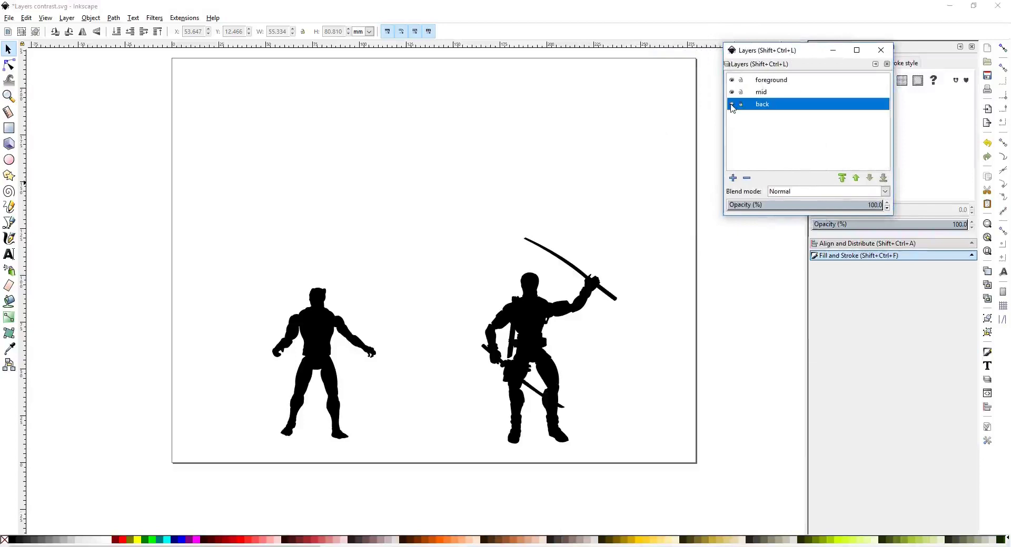
{"action": "left_click", "coordinate": [731, 104]}
{"action": "left_click", "coordinate": [731, 104]}
{"action": "left_click", "coordinate": [756, 266]}
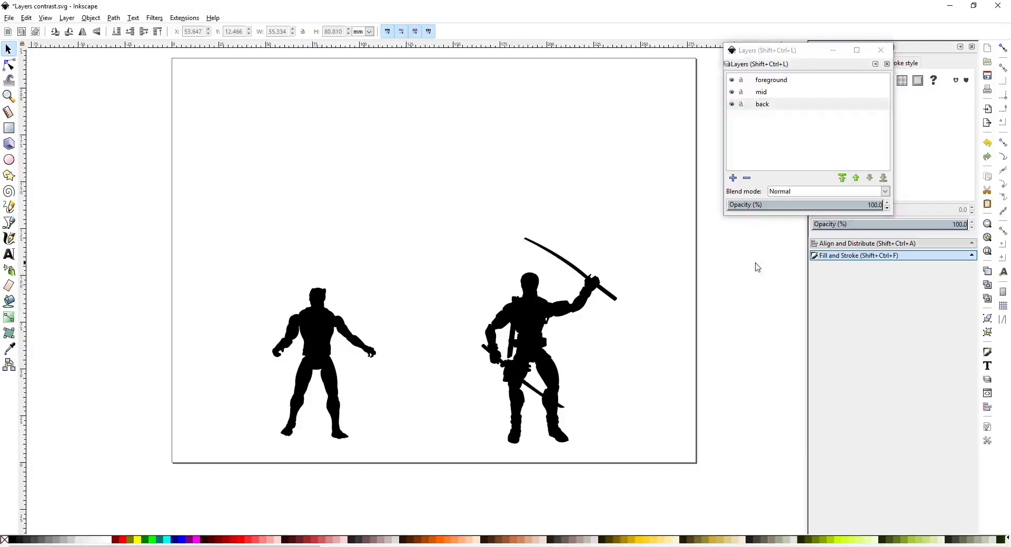
{"action": "left_click", "coordinate": [743, 108]}
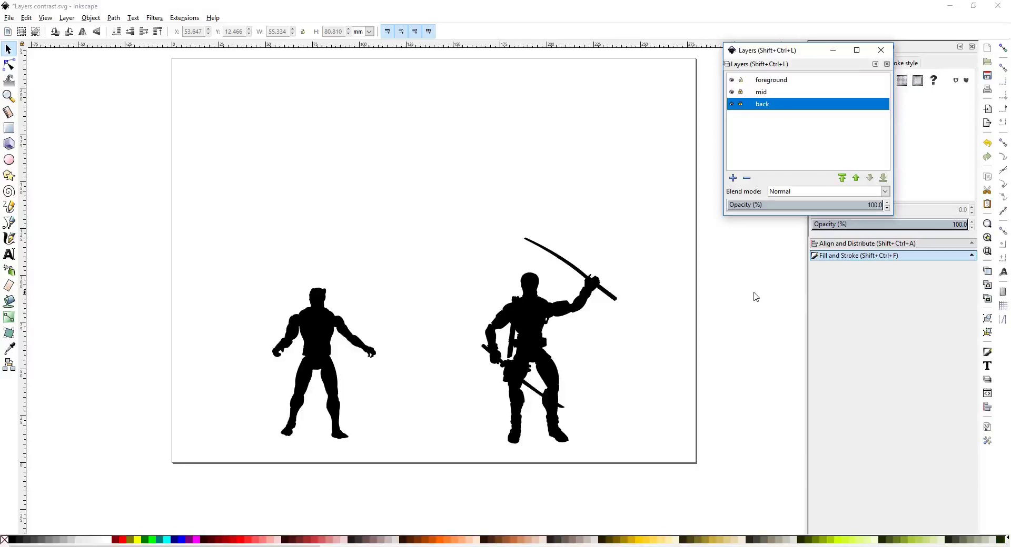
- Draw a black ground-strip rectangle along the bottom of the page
{"action": "left_click", "coordinate": [772, 84]}
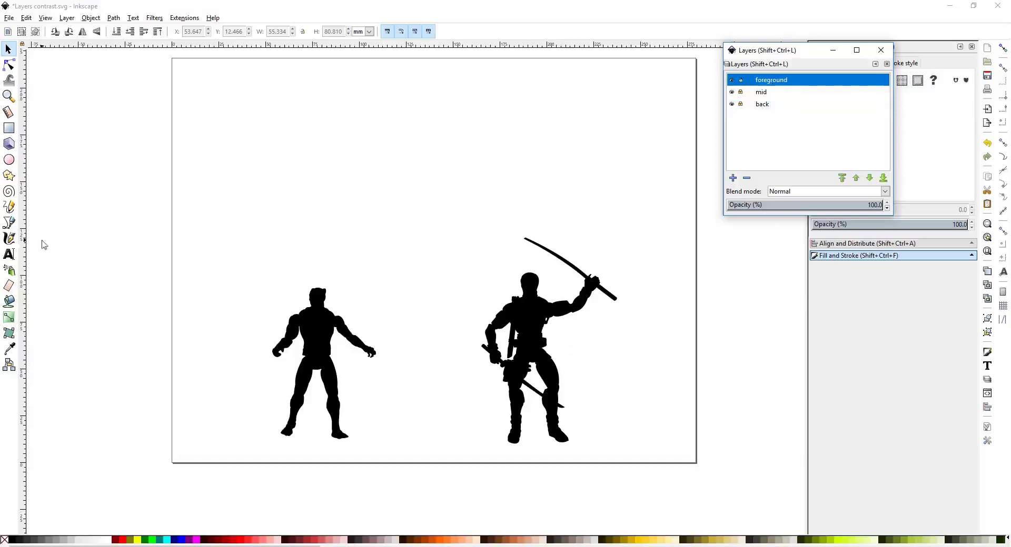
{"action": "left_click", "coordinate": [9, 128]}
{"action": "left_click_drag", "start_coordinate": [172, 438], "coordinate": [697, 465]}
- Nudge the ninja slightly left, then make the 'mid' layer current
{"action": "left_click", "coordinate": [7, 48]}
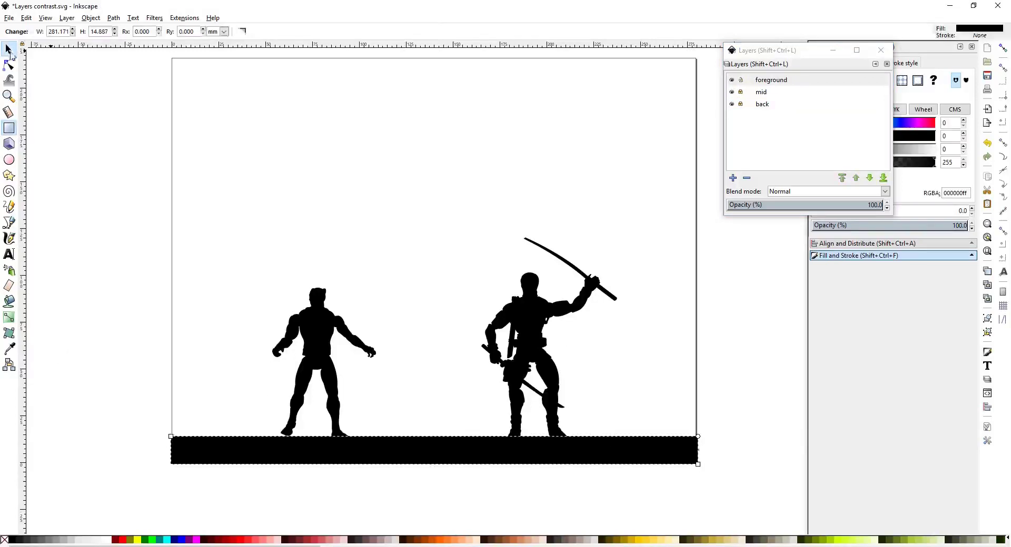
{"action": "left_click", "coordinate": [321, 336]}
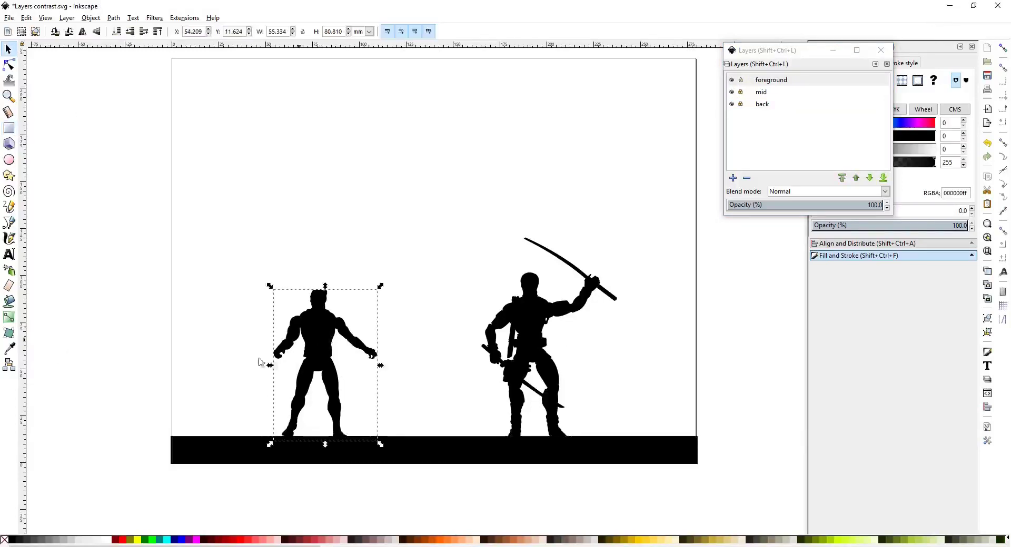
{"action": "left_click", "coordinate": [129, 360]}
{"action": "mouse_move", "coordinate": [531, 346]}
{"action": "left_mouse_down"}
{"action": "mouse_move", "coordinate": [527, 330]}
{"action": "mouse_move", "coordinate": [527, 346]}
{"action": "left_mouse_up"}
{"action": "left_click", "coordinate": [750, 376]}
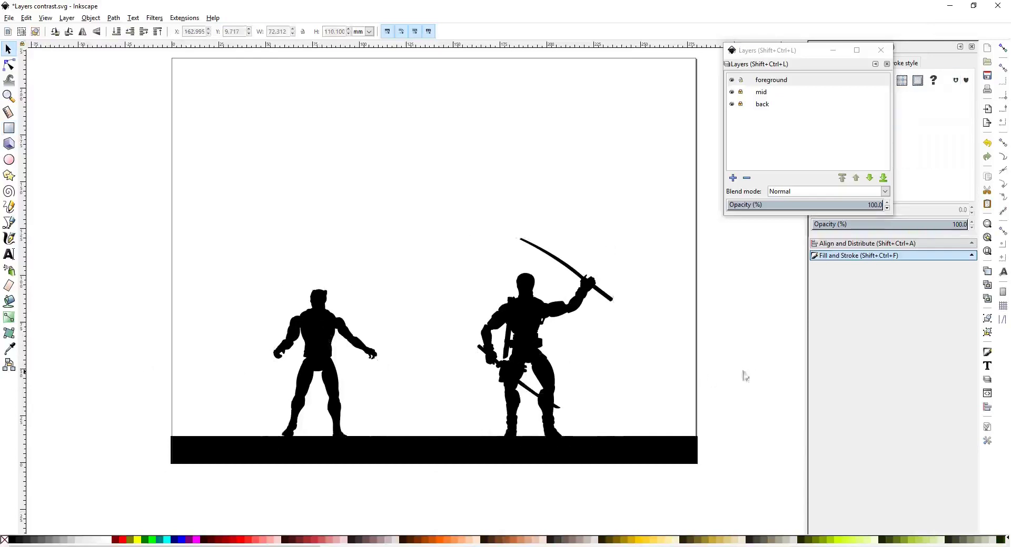
{"action": "left_click", "coordinate": [322, 363]}
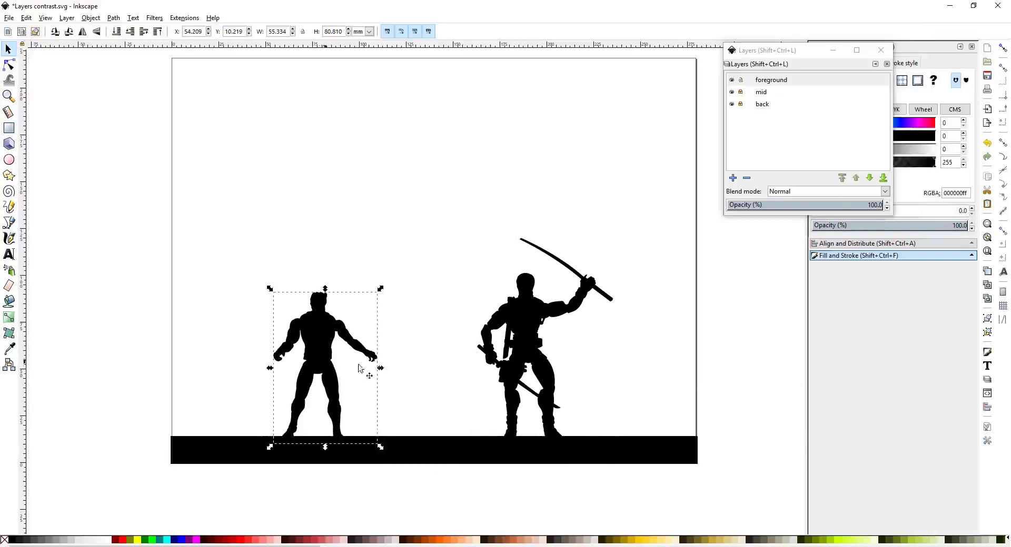
{"action": "left_click", "coordinate": [750, 409]}
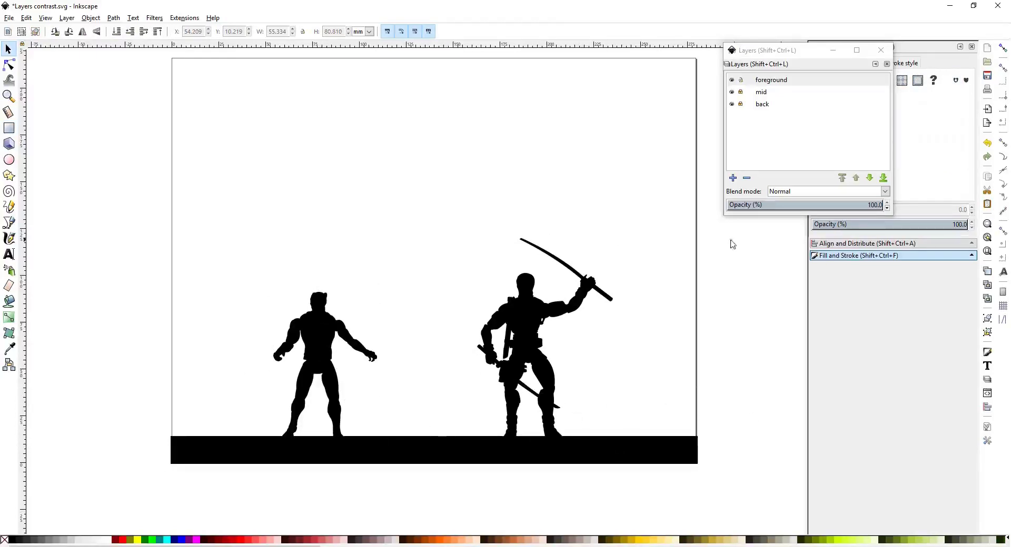
{"action": "left_click", "coordinate": [754, 80]}
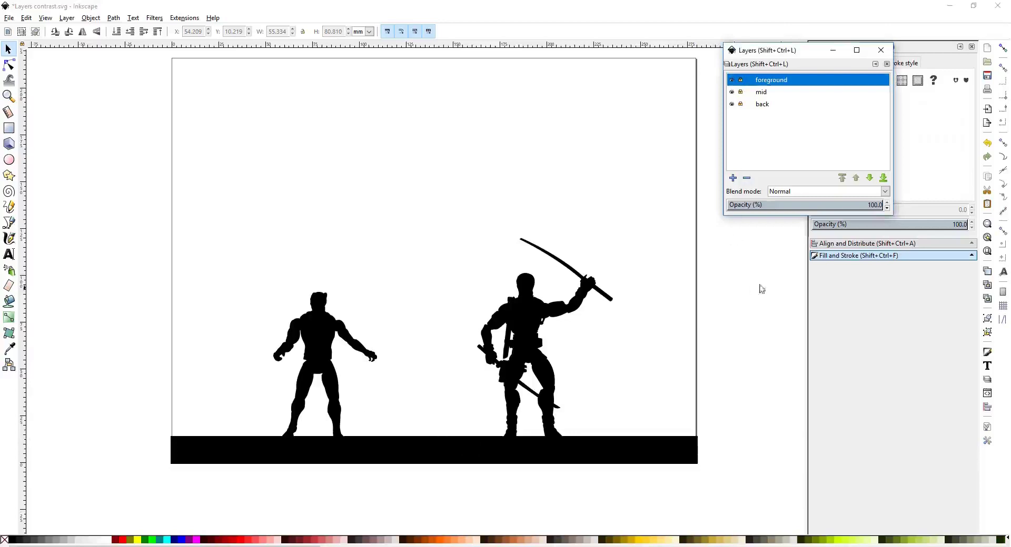
{"action": "left_click", "coordinate": [764, 93]}
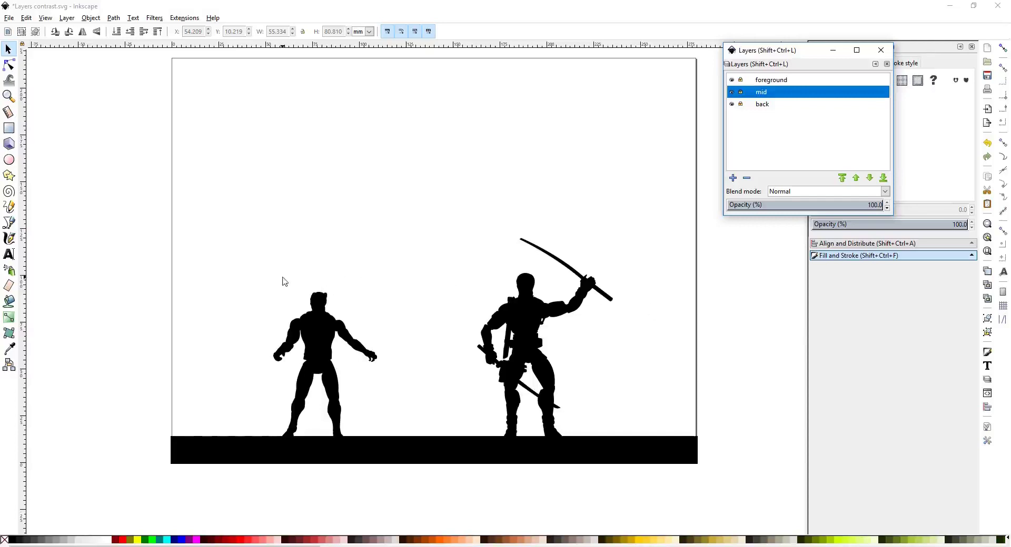
- Select the Pen (Bezier) tool for drawing outlines on the mid layer
{"action": "left_click", "coordinate": [11, 224]}
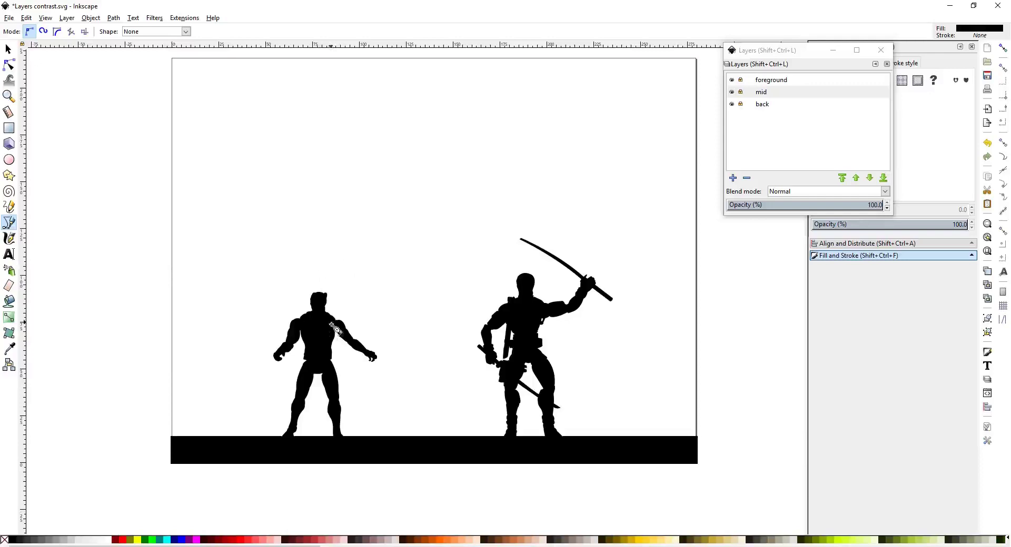
- On the mid layer, pen-draw a closed black stepped outline of a short and tall building
{"action": "left_click", "coordinate": [739, 93]}
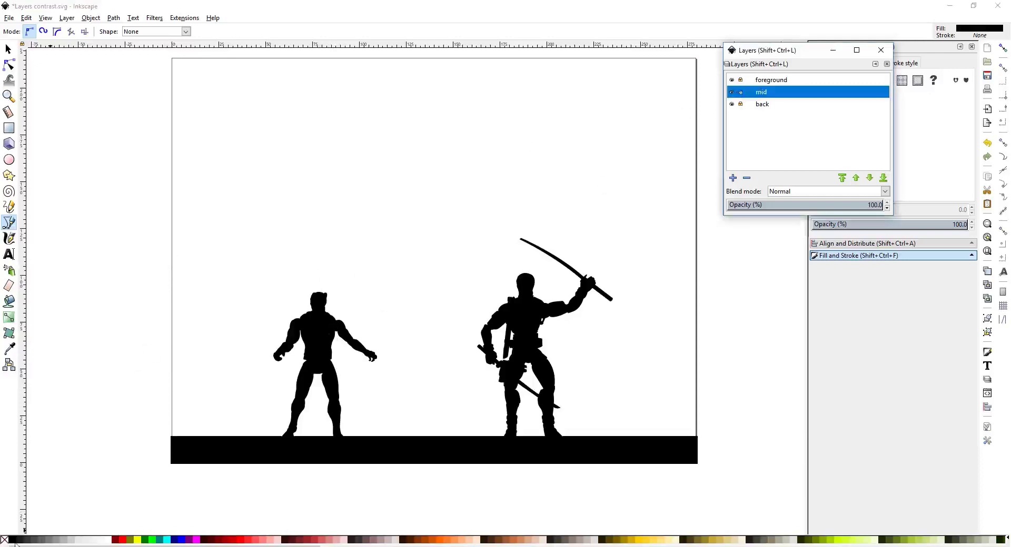
{"action": "left_click", "coordinate": [163, 265]}
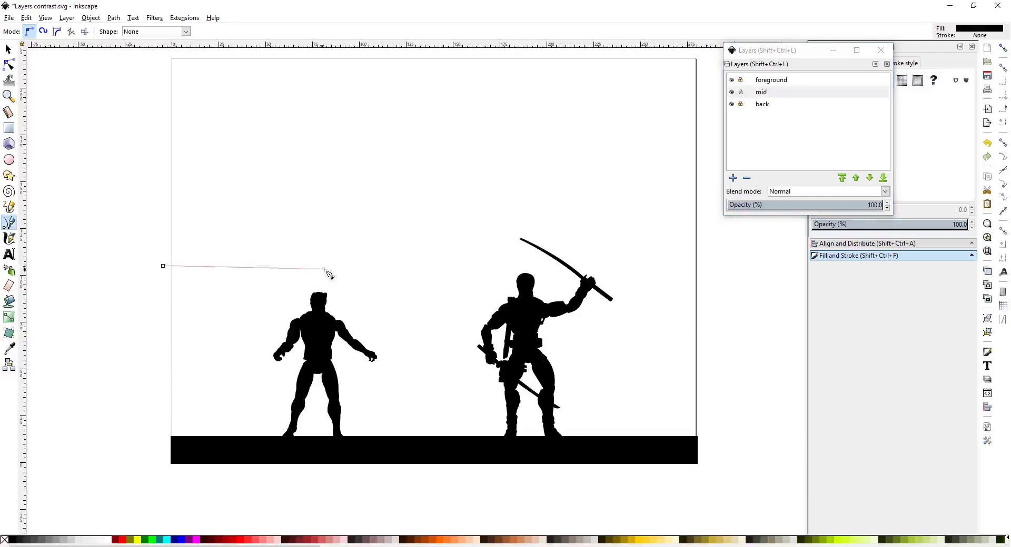
{"action": "left_click", "coordinate": [314, 266]}
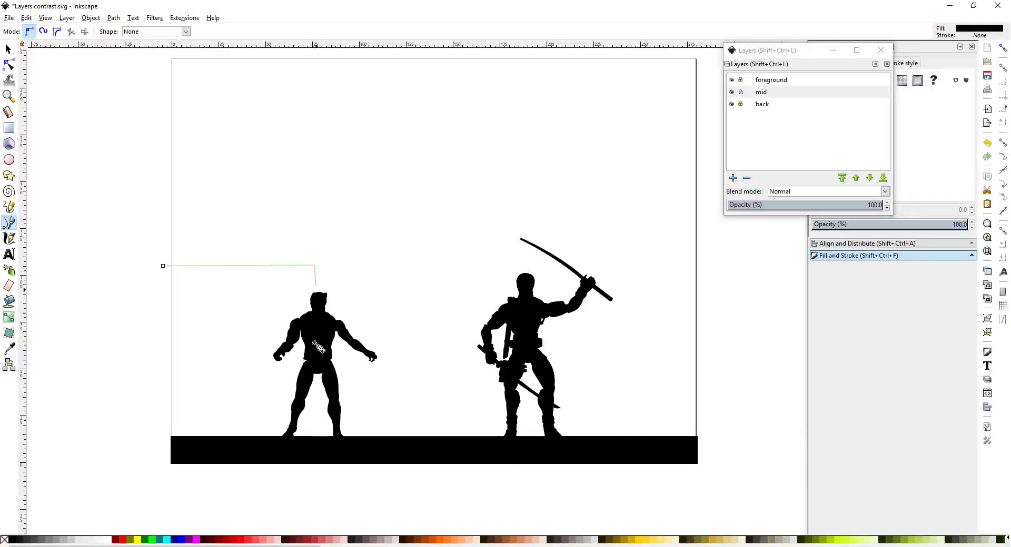
{"action": "left_click", "coordinate": [314, 453]}
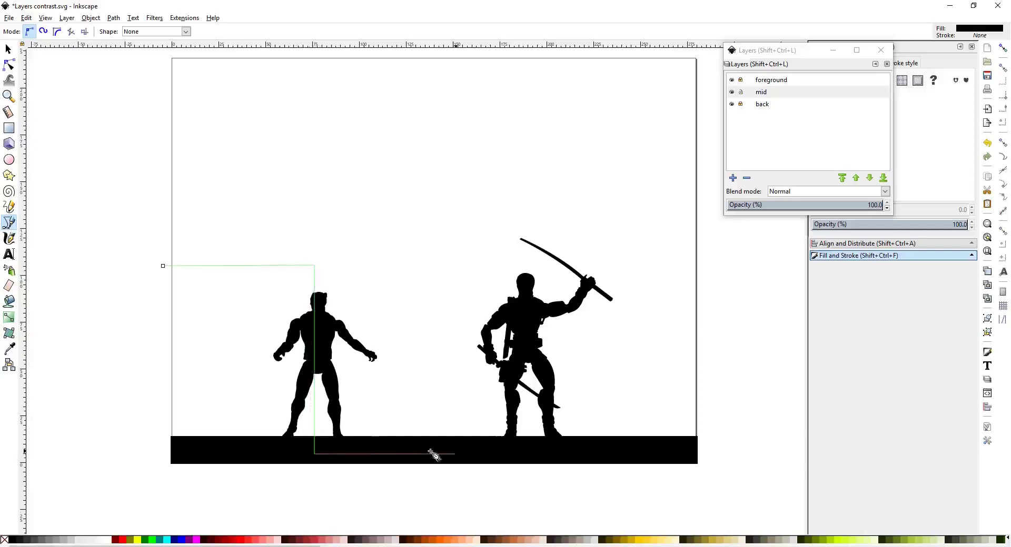
{"action": "left_click", "coordinate": [393, 453]}
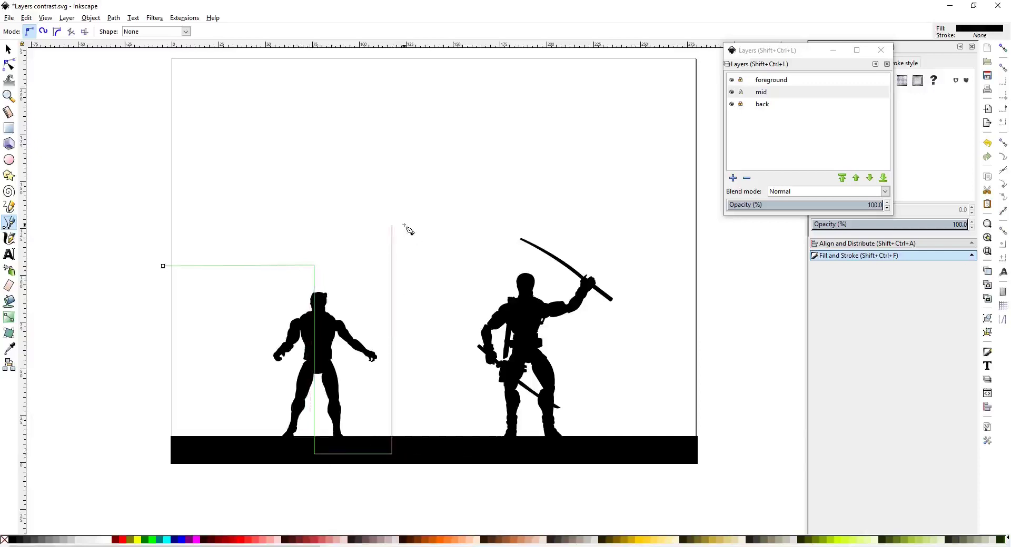
{"action": "left_click", "coordinate": [393, 216]}
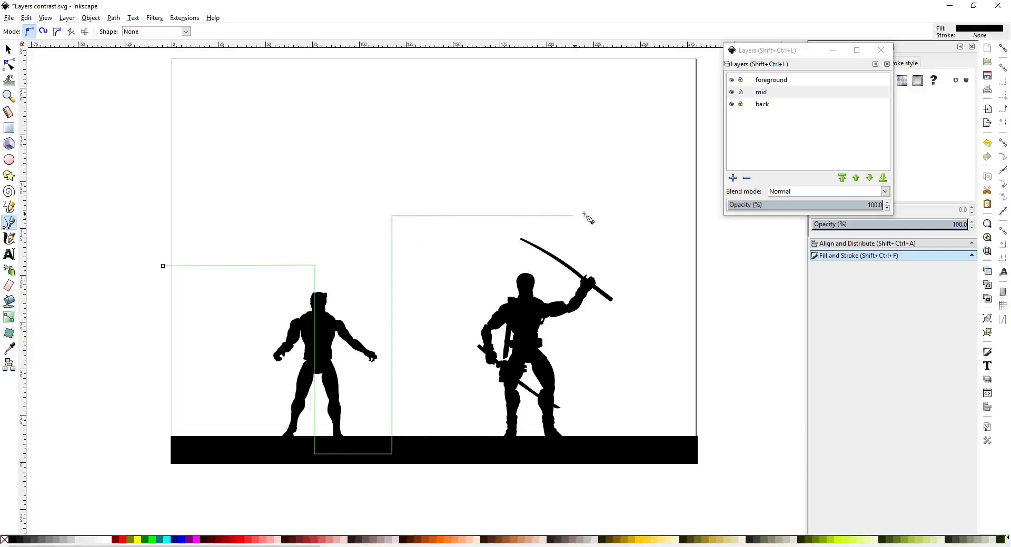
{"action": "left_click", "coordinate": [712, 216]}
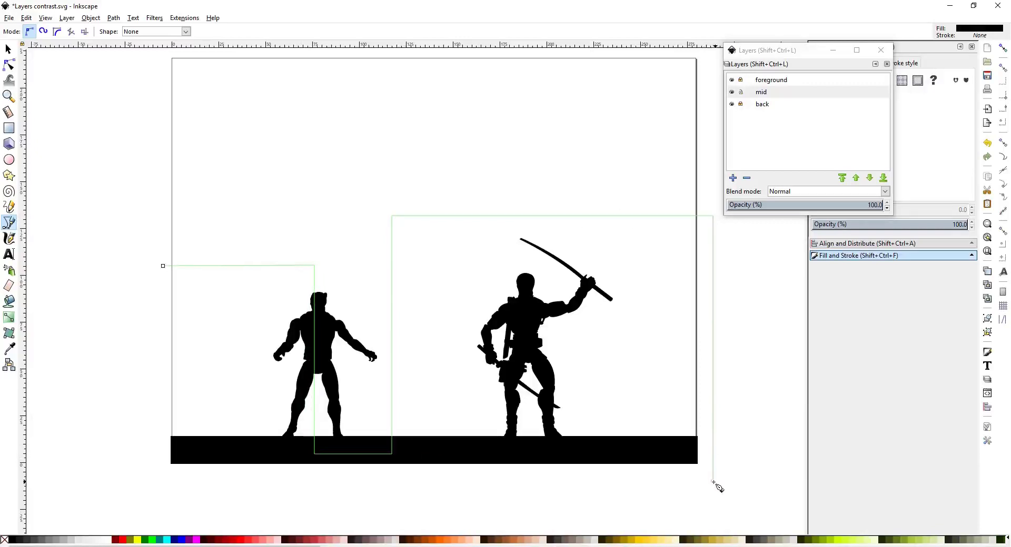
{"action": "left_click", "coordinate": [713, 481]}
{"action": "left_click_drag", "start_coordinate": [156, 481], "coordinate": [157, 467]}
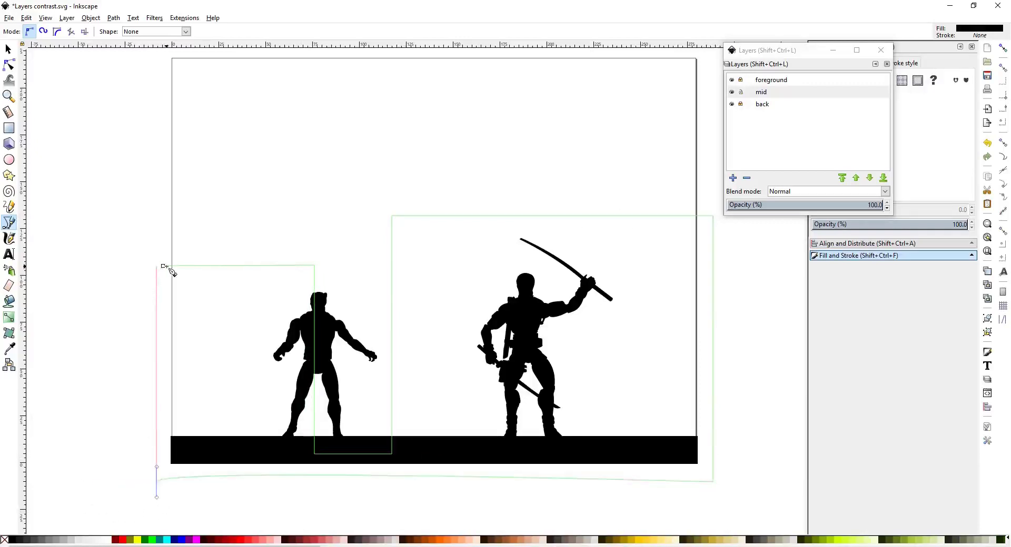
{"action": "left_click", "coordinate": [163, 266]}
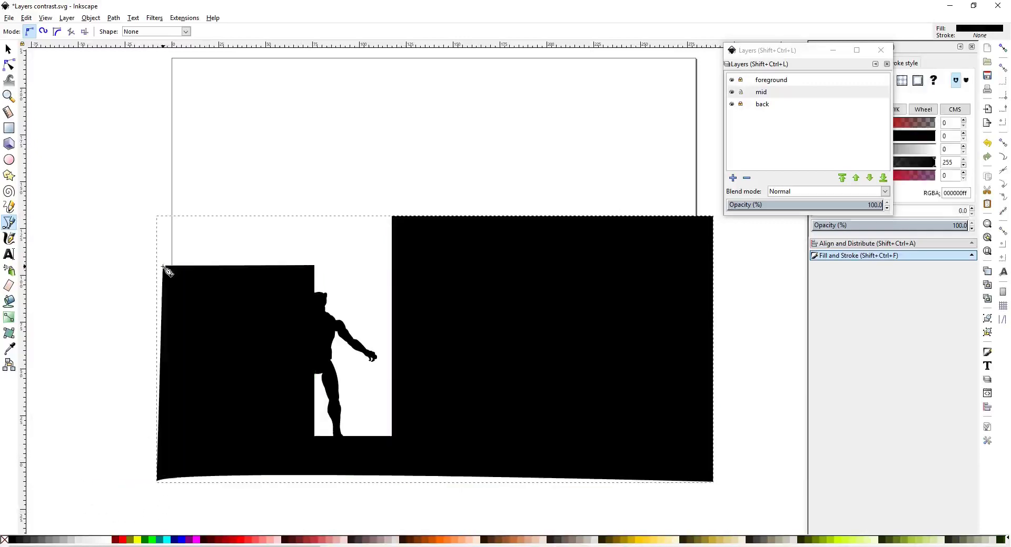
- Fill the building shape dark grey and deselect it
{"action": "left_click", "coordinate": [36, 541]}
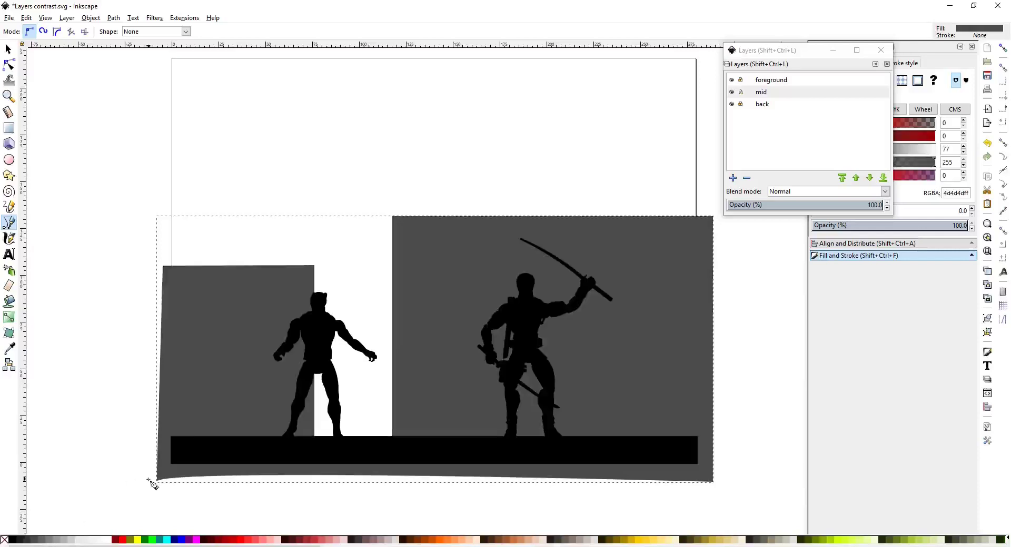
{"action": "left_click", "coordinate": [7, 51]}
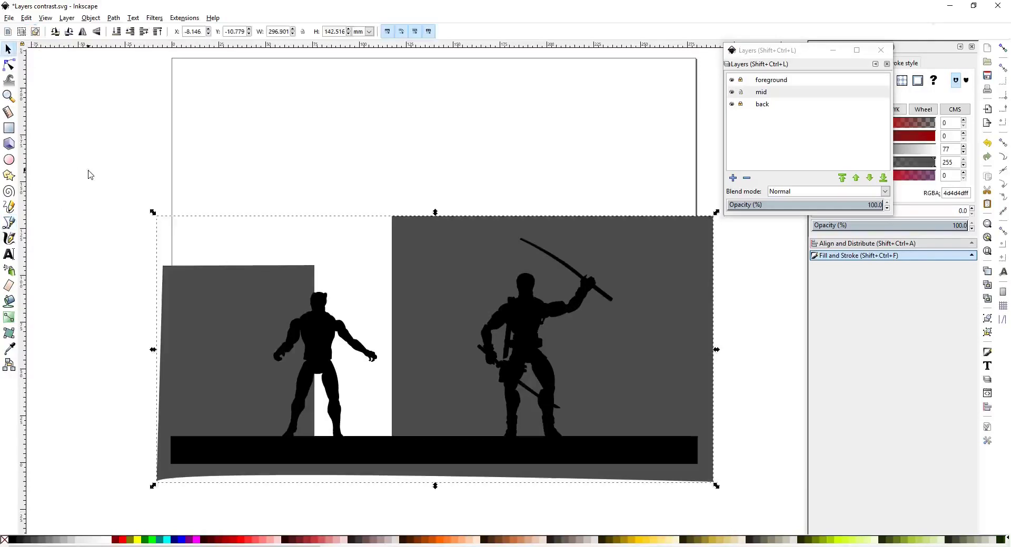
{"action": "left_click", "coordinate": [88, 169]}
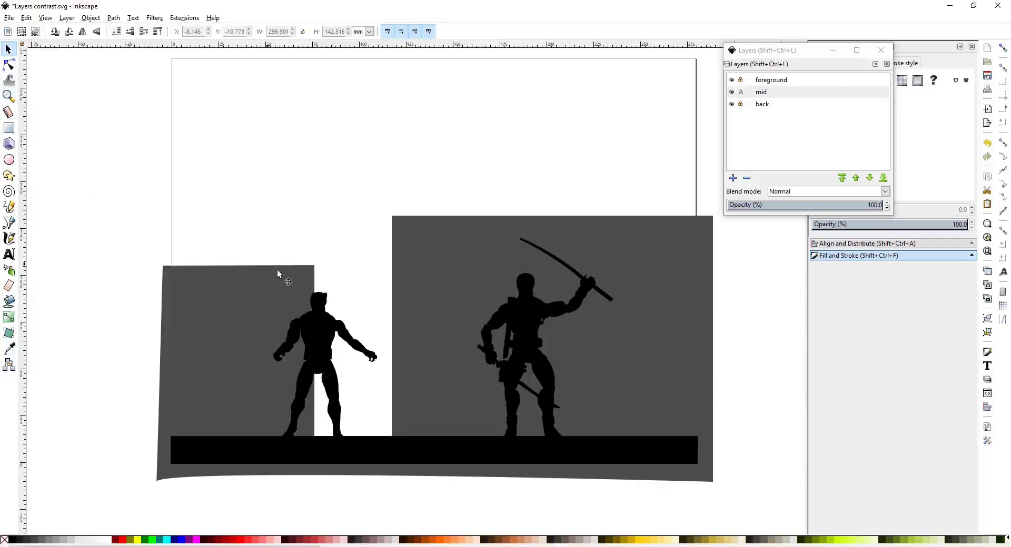
- Draw a light grey window rectangle and duplicate it into window grids on both buildings
{"action": "left_click", "coordinate": [10, 128]}
{"action": "left_click_drag", "start_coordinate": [198, 155], "coordinate": [652, 386]}
{"action": "key", "text": "s"}
{"action": "key", "text": "ctrl+d"}
{"action": "key", "text": "ctrl+d"}
{"action": "key", "text": "ctrl+d"}
{"action": "key", "text": "ctrl+a"}
{"action": "key", "text": "ctrl+d"}
{"action": "key", "text": "ctrl+d"}
{"action": "key", "text": "ctrl+d"}
{"action": "left_click", "coordinate": [445, 388]}
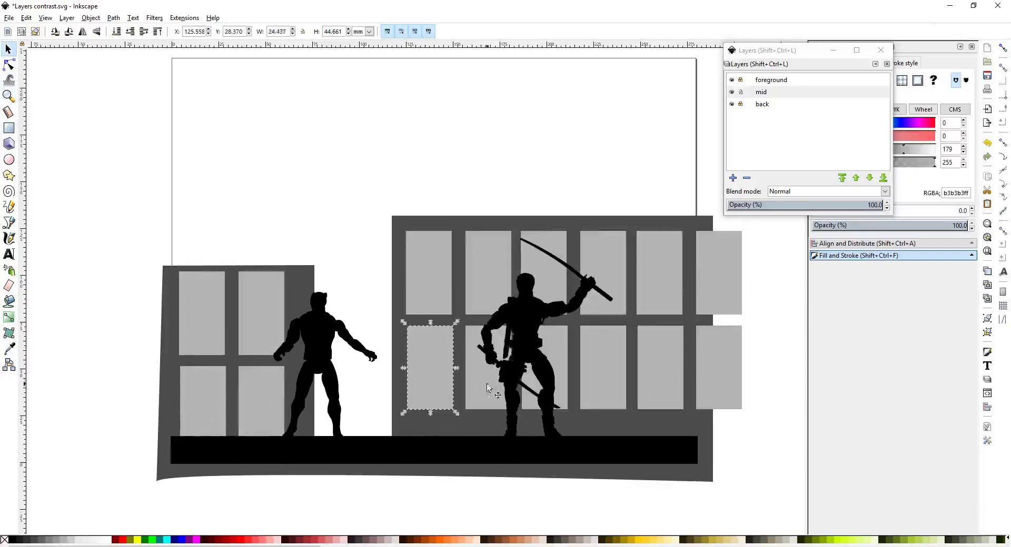
- Duplicate the bottom row of windows and move the copies down as a new row
{"action": "left_click", "coordinate": [488, 389], "text": "shift"}
{"action": "left_click", "coordinate": [559, 359], "text": "shift"}
{"action": "left_click", "coordinate": [601, 375], "text": "shift"}
{"action": "left_click", "coordinate": [651, 368], "text": "shift"}
{"action": "left_click", "coordinate": [719, 375], "text": "shift"}
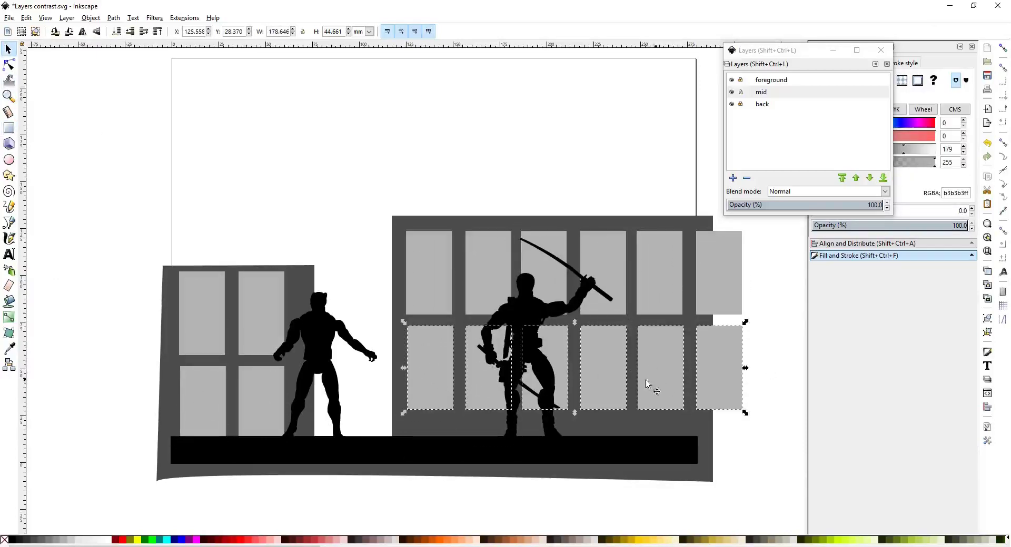
{"action": "key", "text": "ctrl+d"}
{"action": "left_click_drag", "start_coordinate": [441, 372], "coordinate": [428, 452]}
{"action": "left_click", "coordinate": [784, 367]}
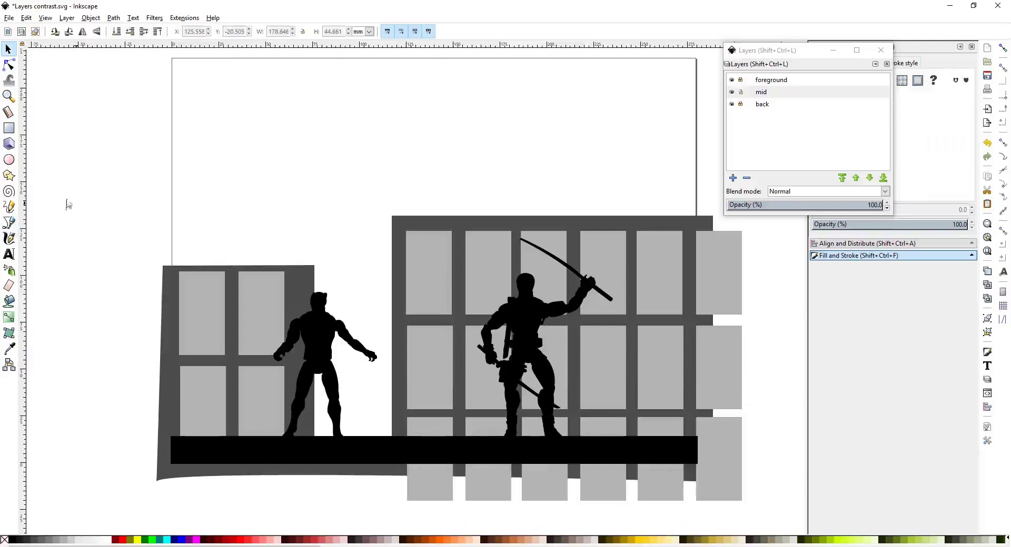
- Pen-draw a closed stepped skyline shape across the scene and fill it pale grey #cccccc
{"action": "left_click", "coordinate": [9, 222]}
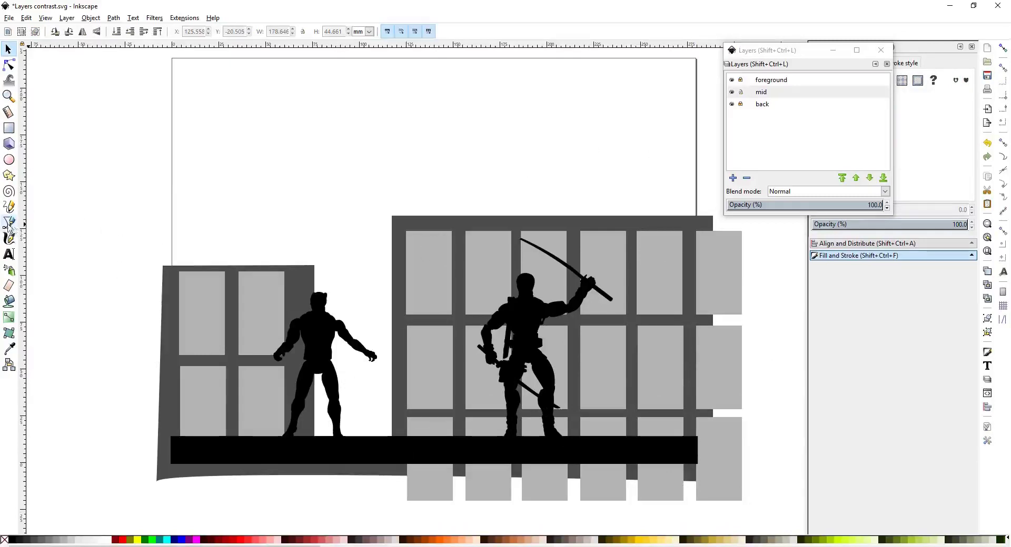
{"action": "left_click", "coordinate": [144, 208]}
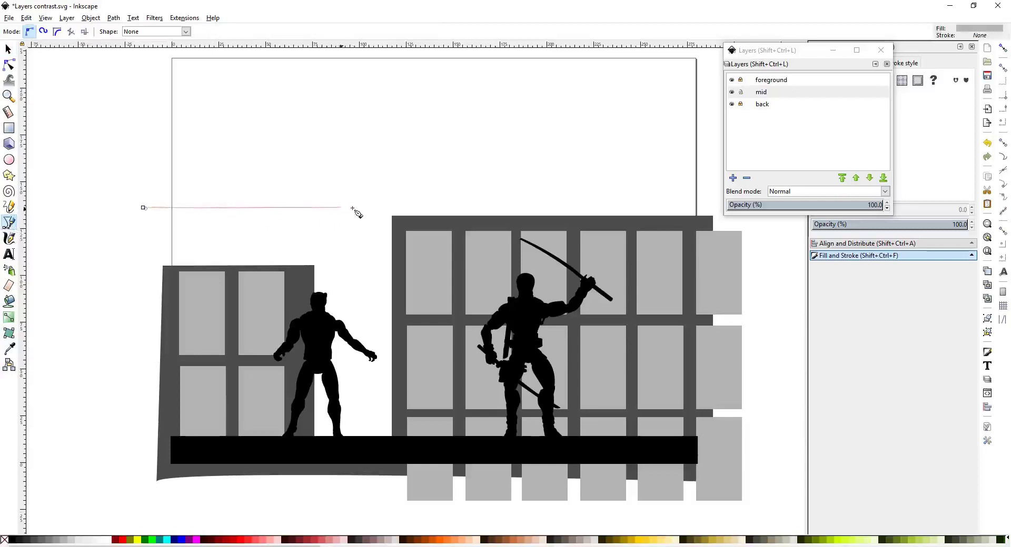
{"action": "left_click", "coordinate": [432, 208]}
{"action": "left_click", "coordinate": [433, 350]}
{"action": "left_click", "coordinate": [580, 350]}
{"action": "left_click", "coordinate": [580, 119]}
{"action": "left_click", "coordinate": [706, 118]}
{"action": "left_click", "coordinate": [714, 481]}
{"action": "left_click", "coordinate": [141, 483]}
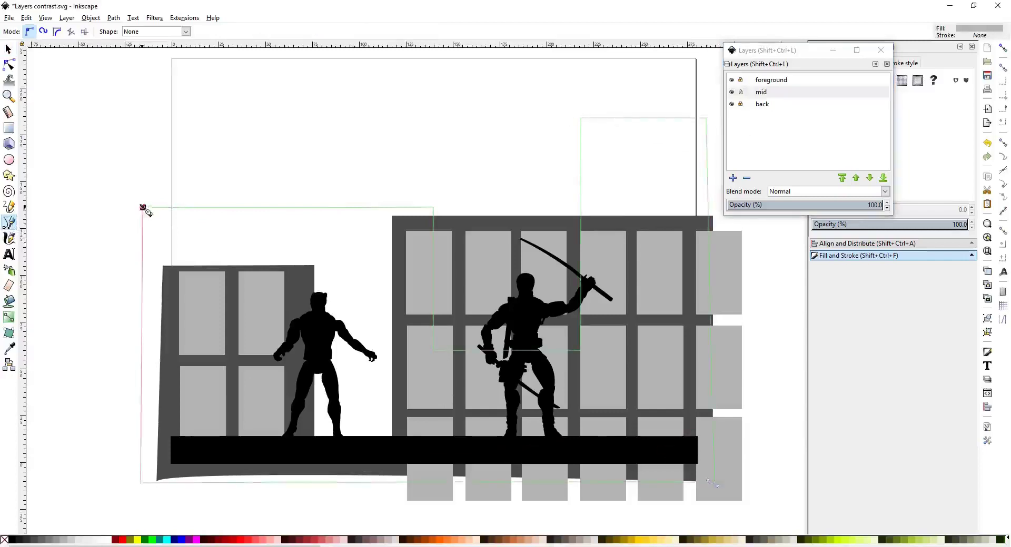
{"action": "left_click", "coordinate": [143, 208]}
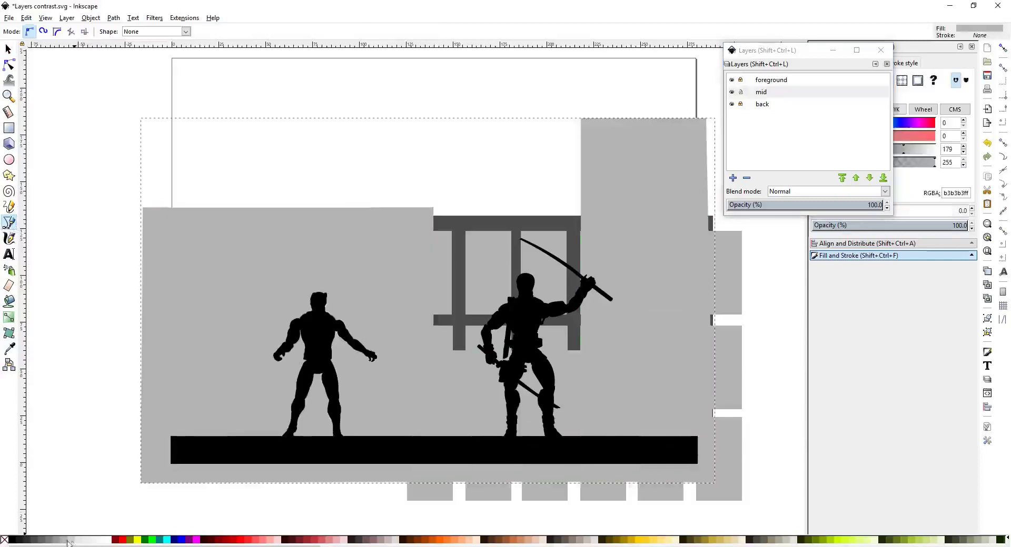
{"action": "left_click", "coordinate": [72, 541]}
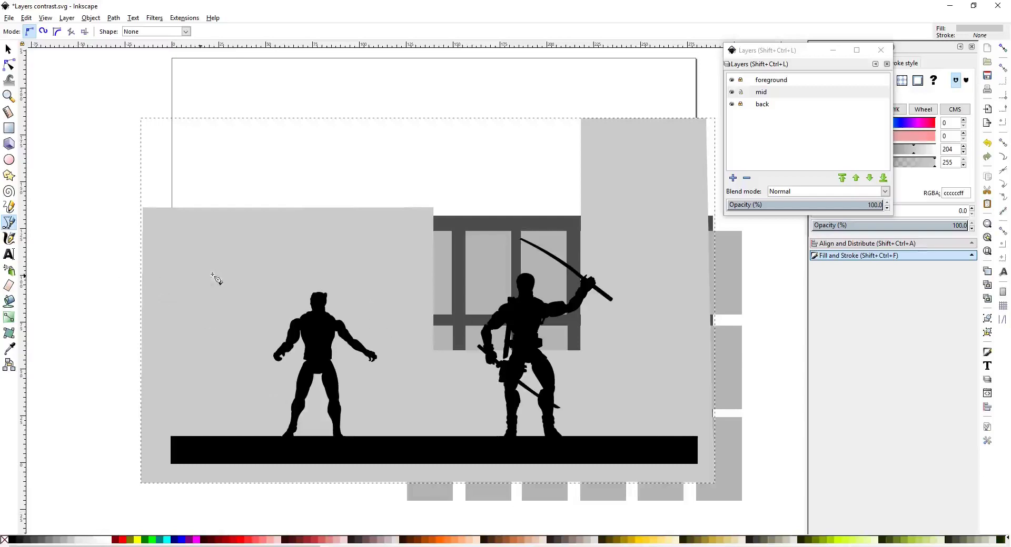
{"action": "left_click", "coordinate": [8, 49]}
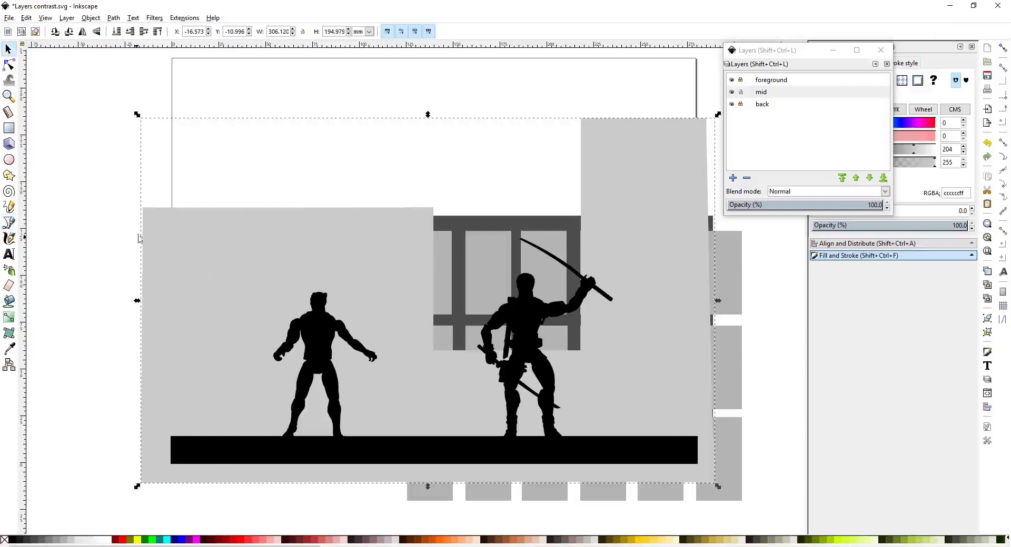
- Send the pale grey skyline shape to the bottom via Object > Lower to Bottom, then deselect
{"action": "left_click", "coordinate": [91, 17]}
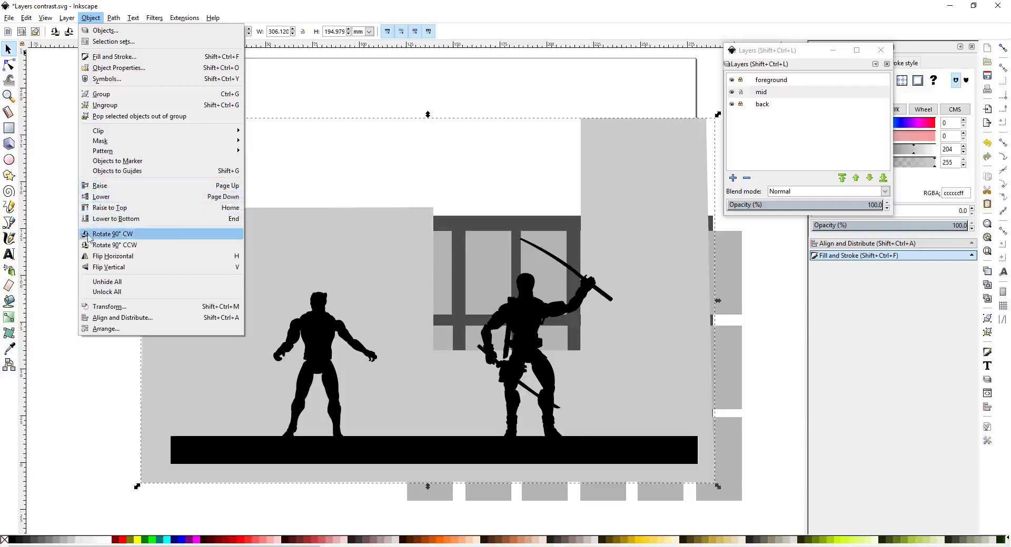
{"action": "left_click", "coordinate": [57, 246]}
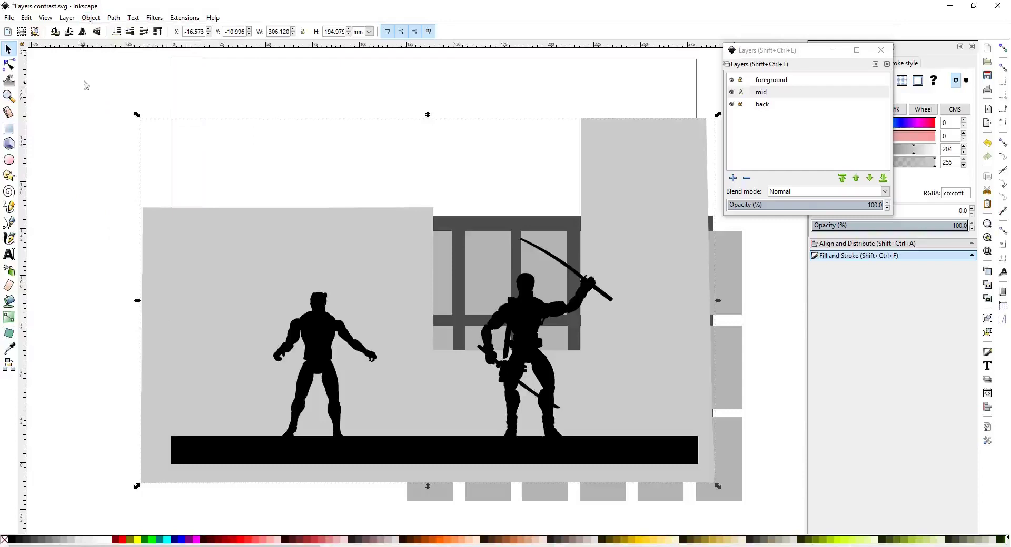
{"action": "left_click", "coordinate": [100, 20]}
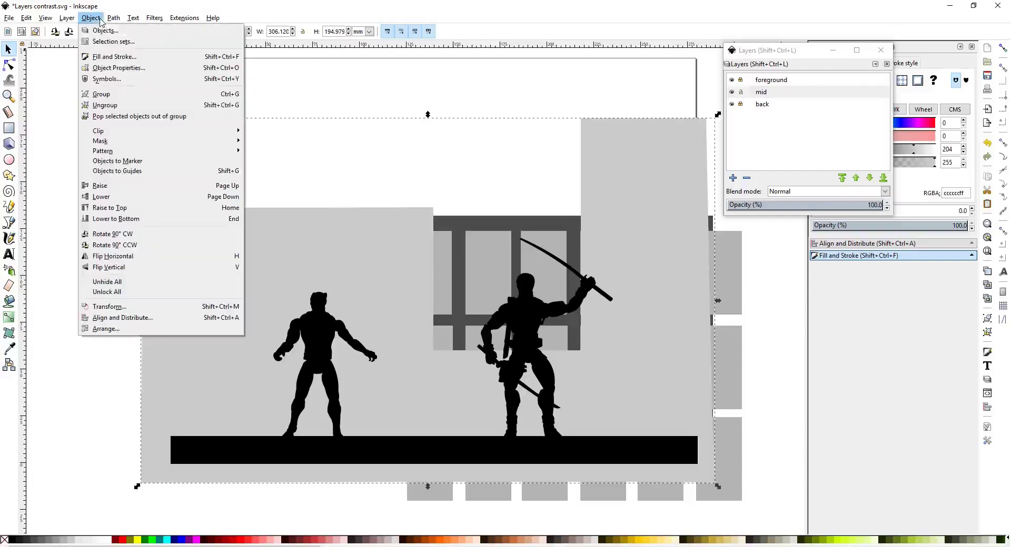
{"action": "left_click", "coordinate": [99, 198]}
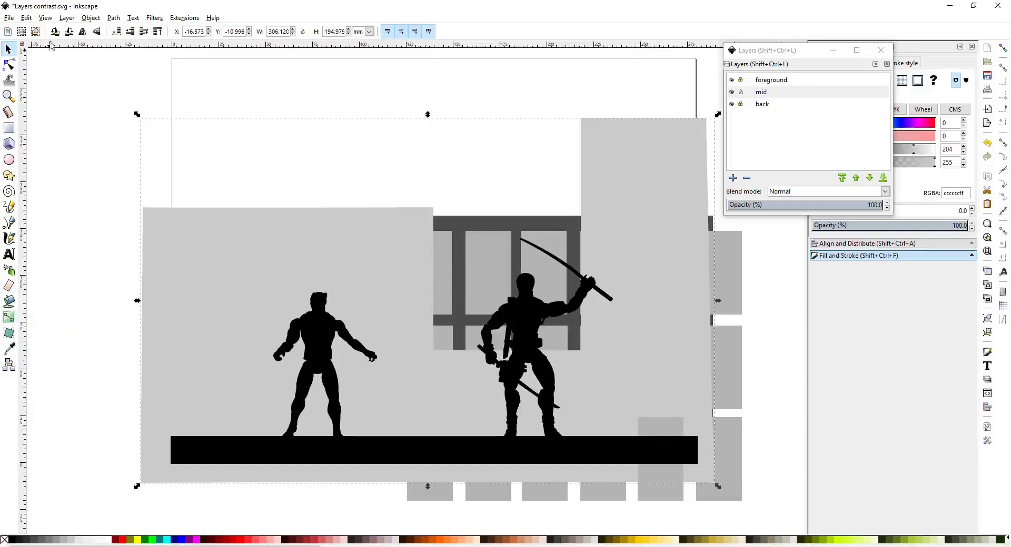
{"action": "left_click", "coordinate": [91, 18]}
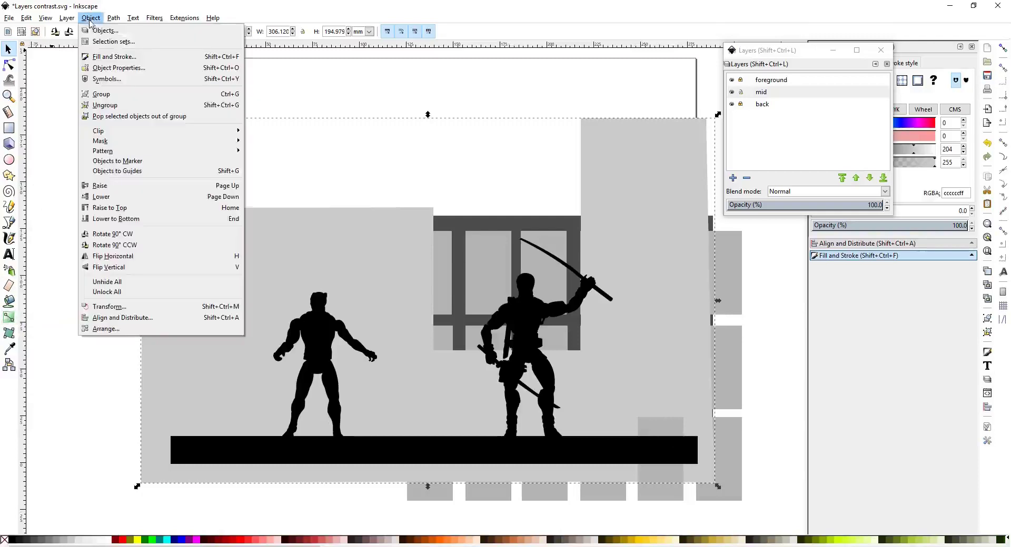
{"action": "left_click", "coordinate": [127, 219]}
{"action": "left_click", "coordinate": [102, 260]}
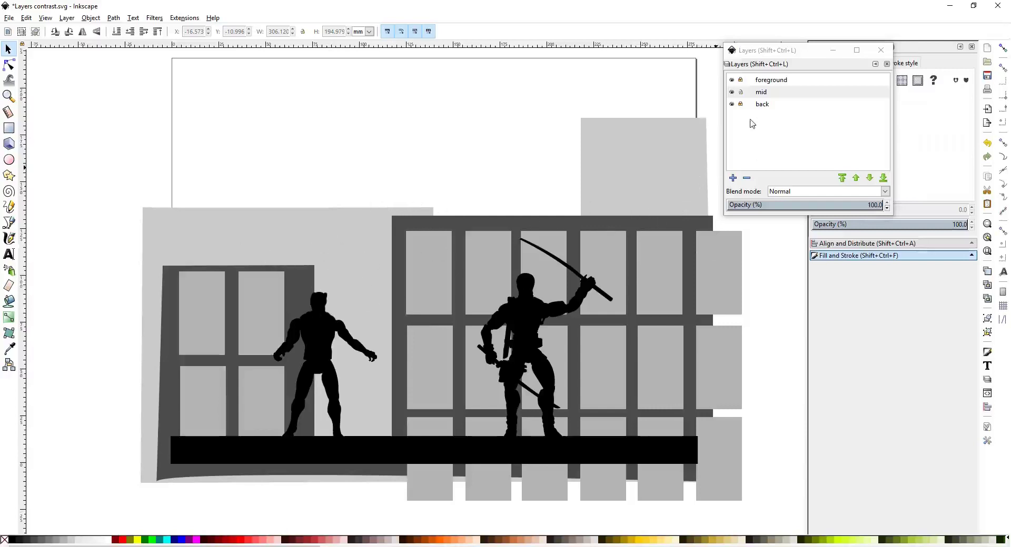
- Lock the mid layer and stamp a row of tall skyline rectangles on the back layer
{"action": "left_click", "coordinate": [741, 93]}
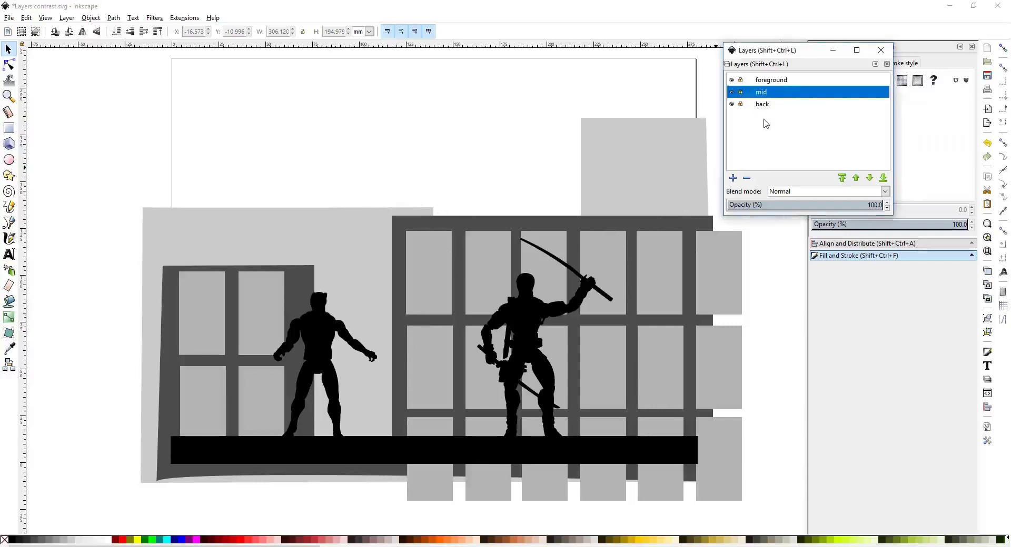
{"action": "left_click", "coordinate": [738, 105]}
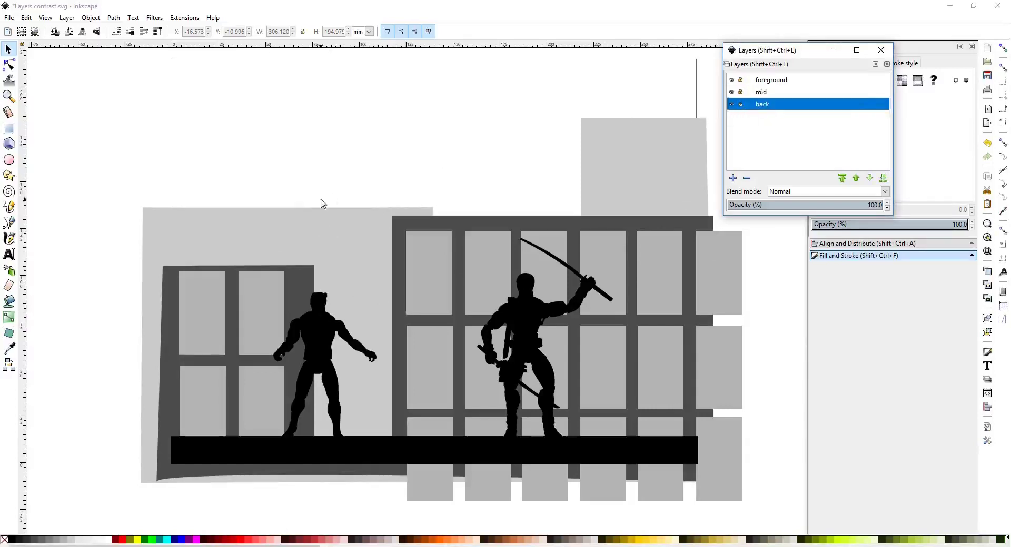
{"action": "left_click", "coordinate": [9, 129]}
{"action": "left_click_drag", "start_coordinate": [153, 102], "coordinate": [222, 265]}
{"action": "key", "text": "s"}
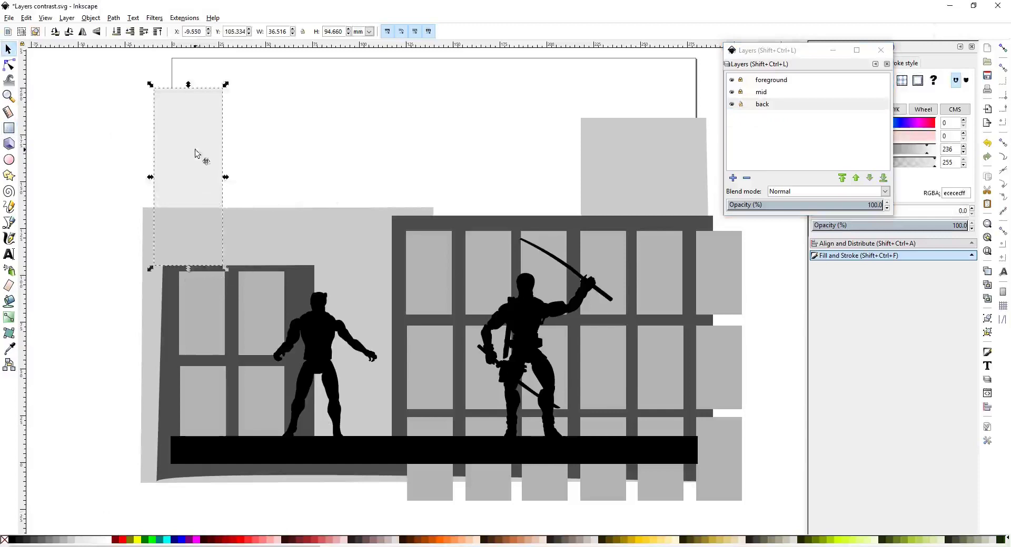
{"action": "key", "text": "space"}
{"action": "key", "text": "space"}
{"action": "key", "text": "space"}
{"action": "left_click_drag", "start_coordinate": [196, 153], "coordinate": [563, 166]}
{"action": "key", "text": "space"}
{"action": "left_click_drag", "start_coordinate": [563, 166], "coordinate": [685, 208]}
{"action": "left_click", "coordinate": [67, 203]}
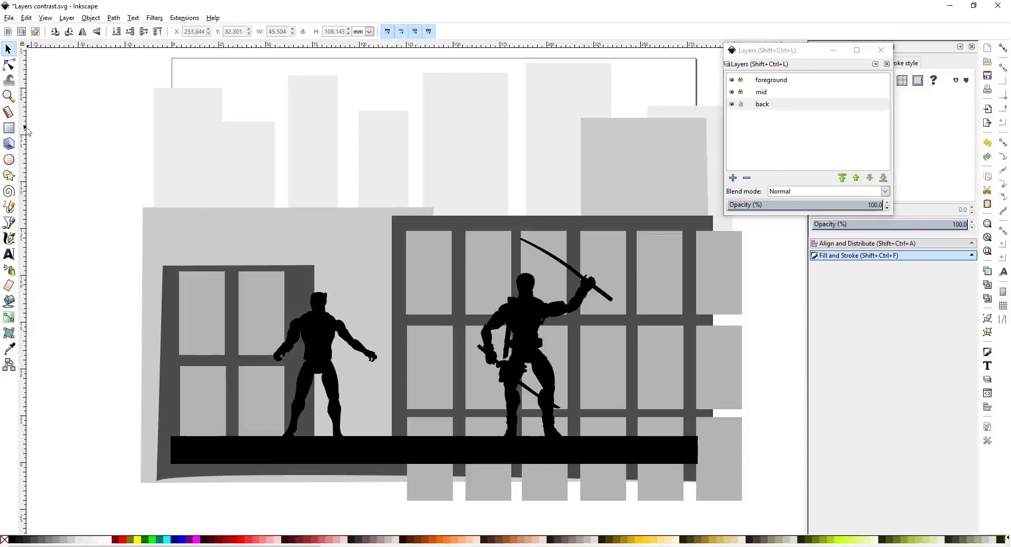
- Add a near-white rectangle among the towers and group the five light buildings
{"action": "left_click", "coordinate": [9, 128]}
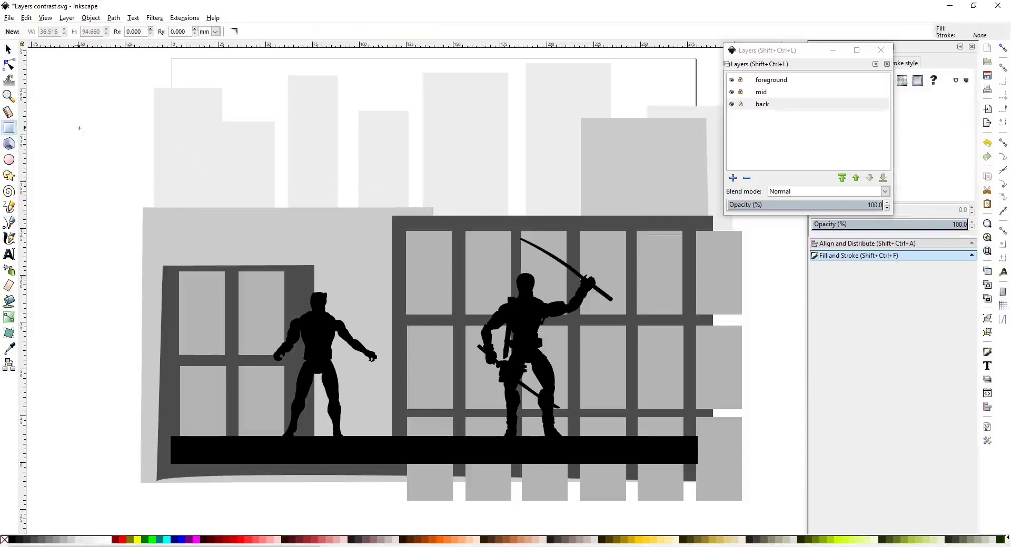
{"action": "mouse_move", "coordinate": [75, 127]}
{"action": "left_mouse_down"}
{"action": "mouse_move", "coordinate": [127, 230]}
{"action": "mouse_move", "coordinate": [121, 284]}
{"action": "left_mouse_up"}
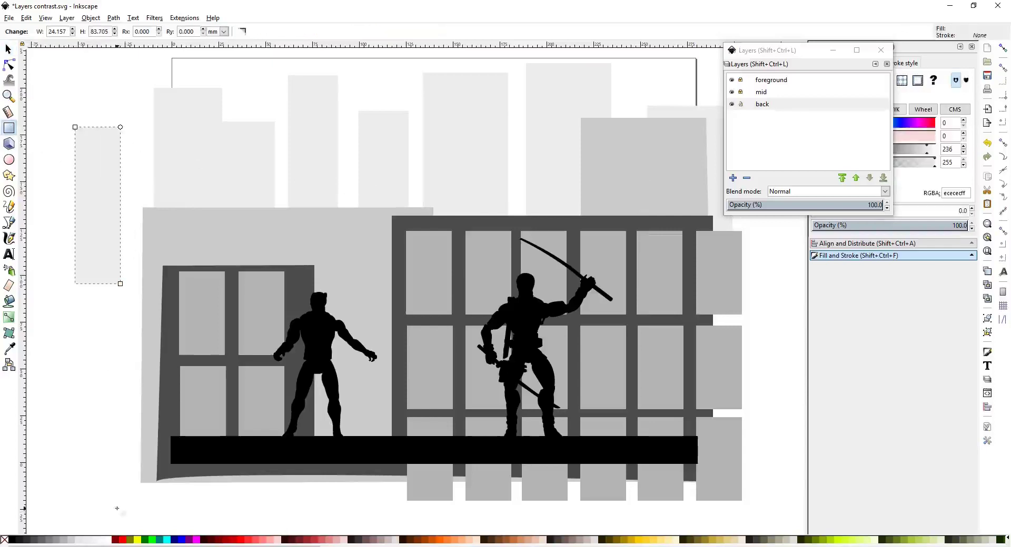
{"action": "left_click", "coordinate": [103, 541]}
{"action": "key", "text": "s"}
{"action": "left_click_drag", "start_coordinate": [105, 172], "coordinate": [294, 196]}
{"action": "left_click", "coordinate": [350, 174], "text": "shift"}
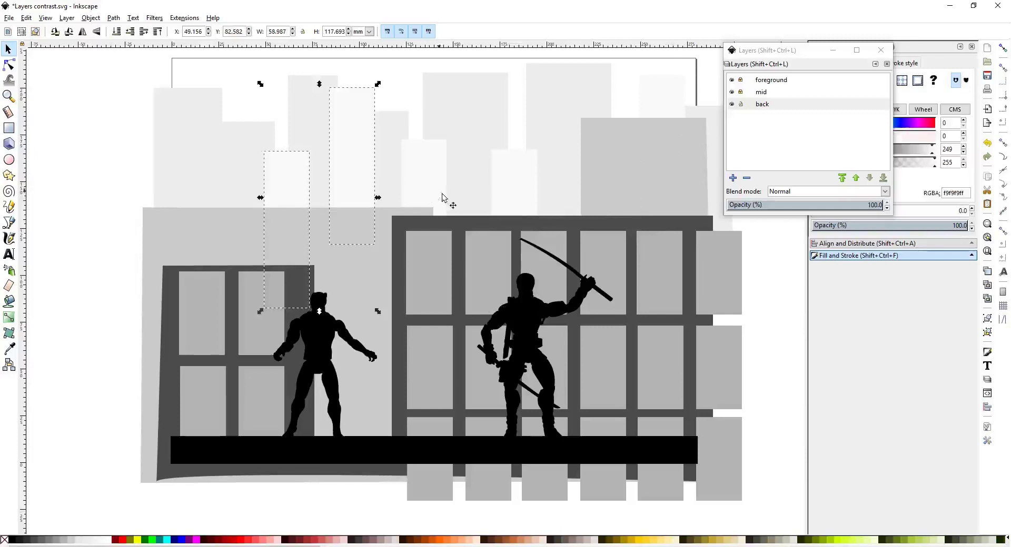
{"action": "left_click", "coordinate": [445, 199], "text": "shift"}
{"action": "left_click", "coordinate": [513, 192], "text": "shift"}
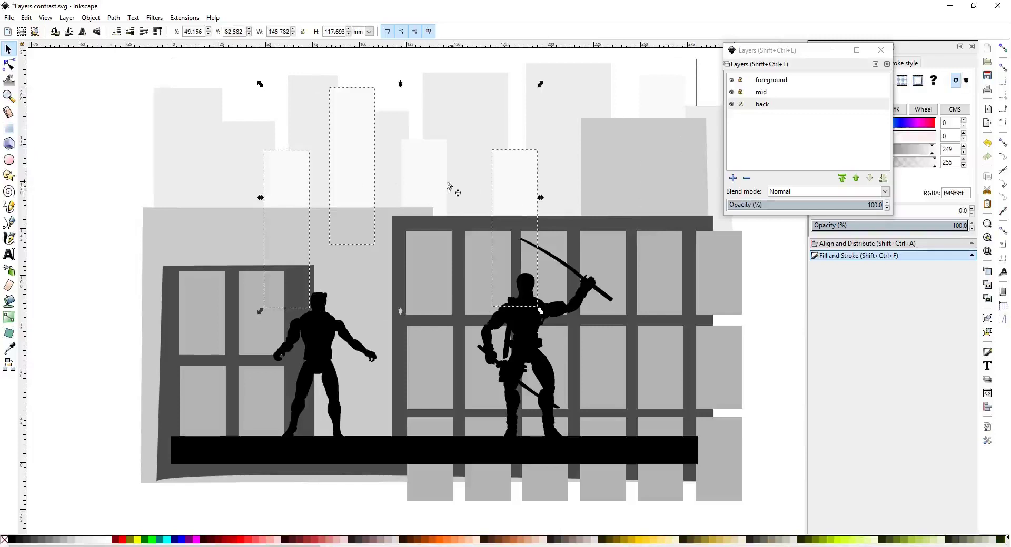
{"action": "left_click", "coordinate": [678, 103], "text": "shift"}
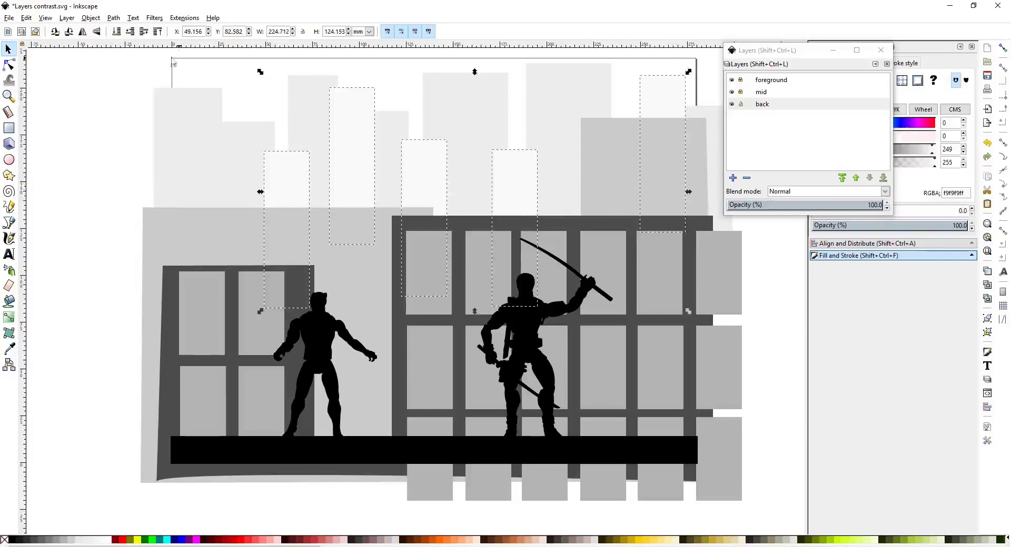
{"action": "key", "text": "ctrl+g"}
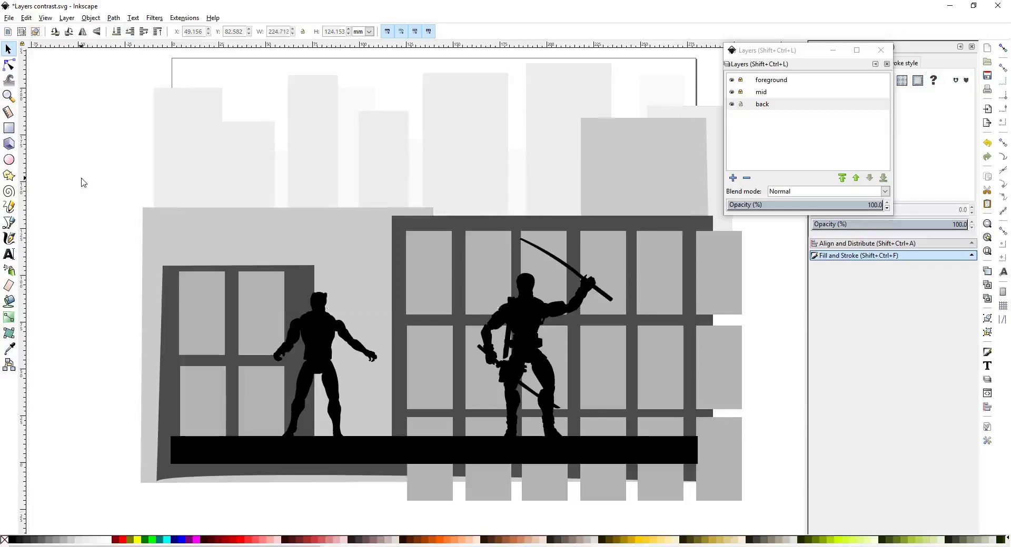
{"action": "mouse_move", "coordinate": [131, 194]}
{"action": "left_mouse_down"}
{"action": "mouse_move", "coordinate": [99, 185]}
{"action": "mouse_move", "coordinate": [76, 218]}
{"action": "mouse_move", "coordinate": [101, 211]}
{"action": "left_mouse_up"}
- Draw a large black sky rectangle behind the skyline, then lock the back layer
{"action": "left_click", "coordinate": [9, 128]}
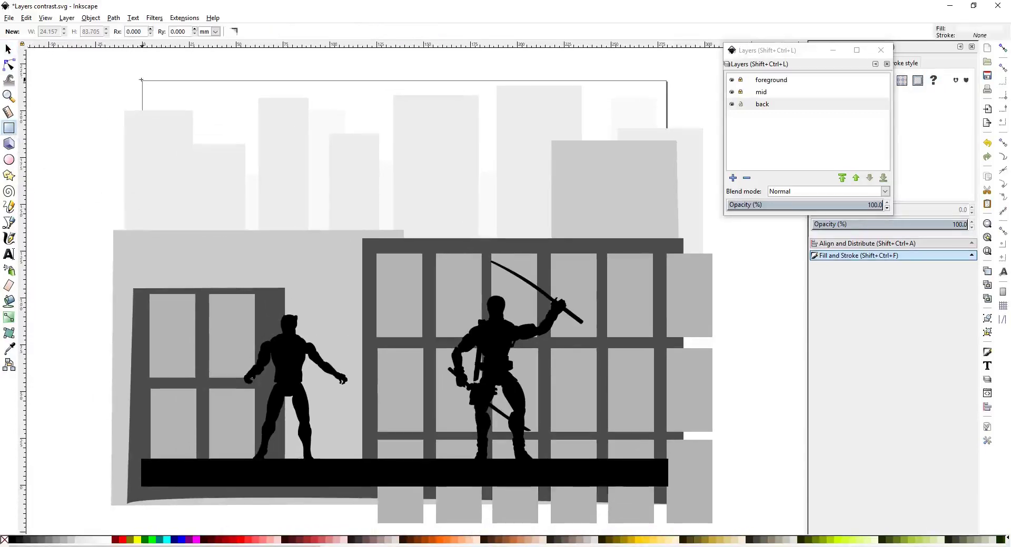
{"action": "mouse_move", "coordinate": [141, 81]}
{"action": "left_mouse_down"}
{"action": "mouse_move", "coordinate": [618, 402]}
{"action": "mouse_move", "coordinate": [687, 433]}
{"action": "mouse_move", "coordinate": [678, 444]}
{"action": "left_mouse_up"}
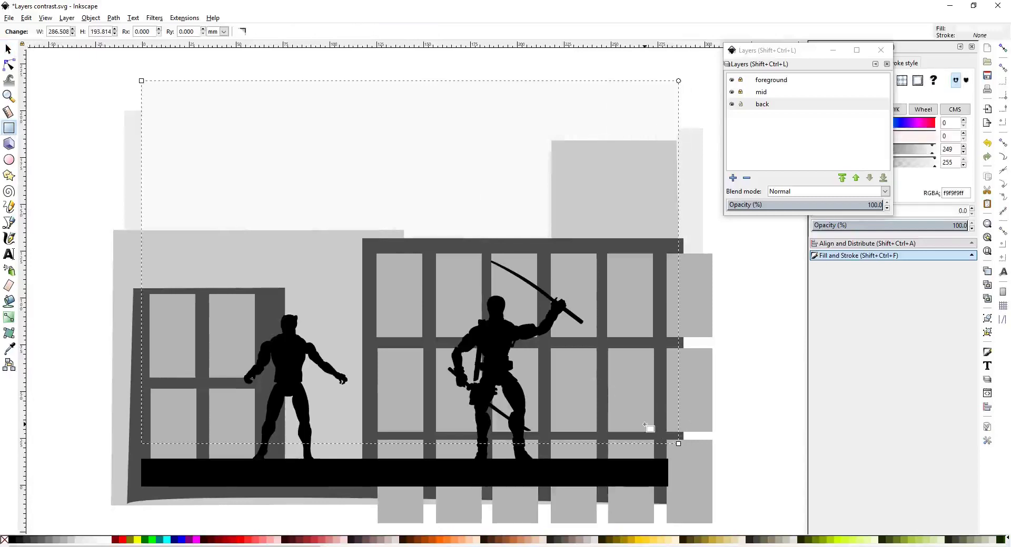
{"action": "key", "text": "Page_Down"}
{"action": "key", "text": "Page_Down"}
{"action": "key", "text": "Page_Down"}
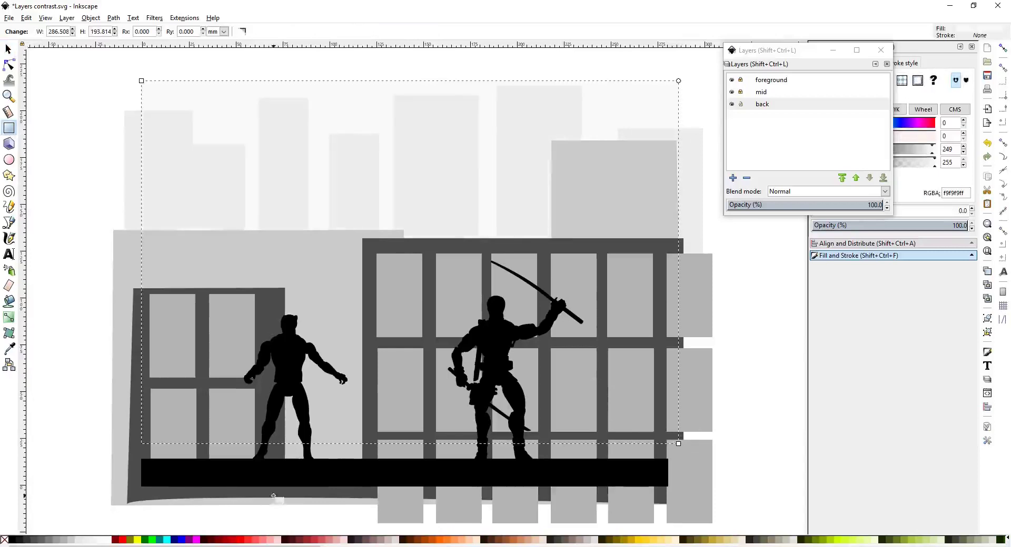
{"action": "left_click", "coordinate": [12, 539]}
{"action": "key", "text": "Escape"}
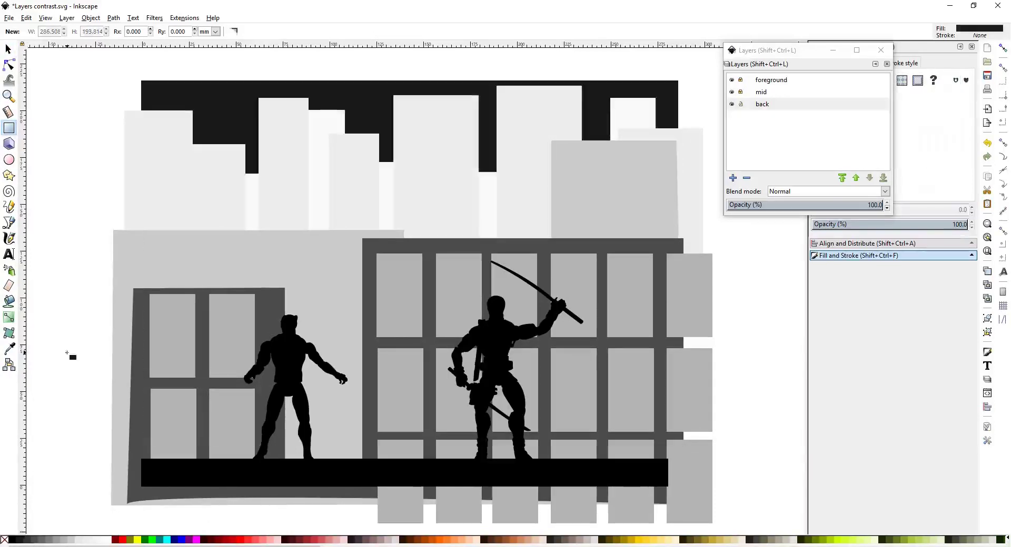
{"action": "left_click", "coordinate": [8, 50]}
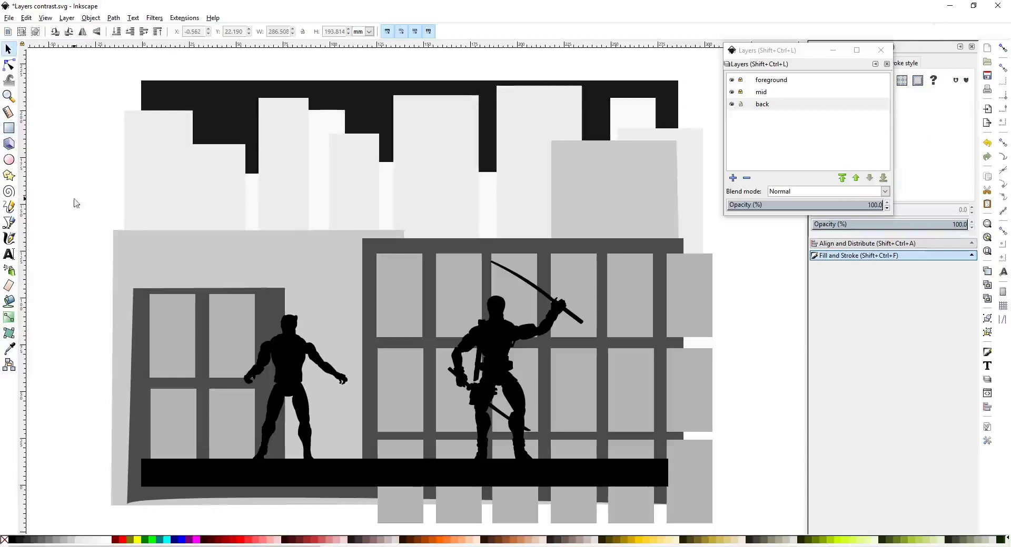
{"action": "left_click", "coordinate": [741, 105]}
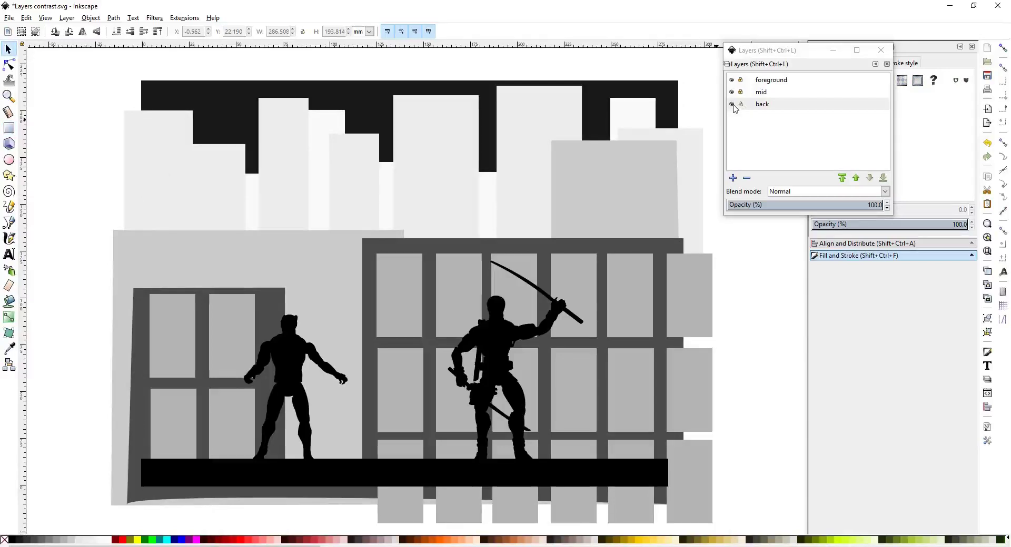
- Switch the active layer from the back layer to the foreground layer in the Layers dialog
{"action": "left_click", "coordinate": [742, 104]}
{"action": "scroll", "coordinate": [454, 305], "scroll_direction": "down", "scroll_amount": 2}
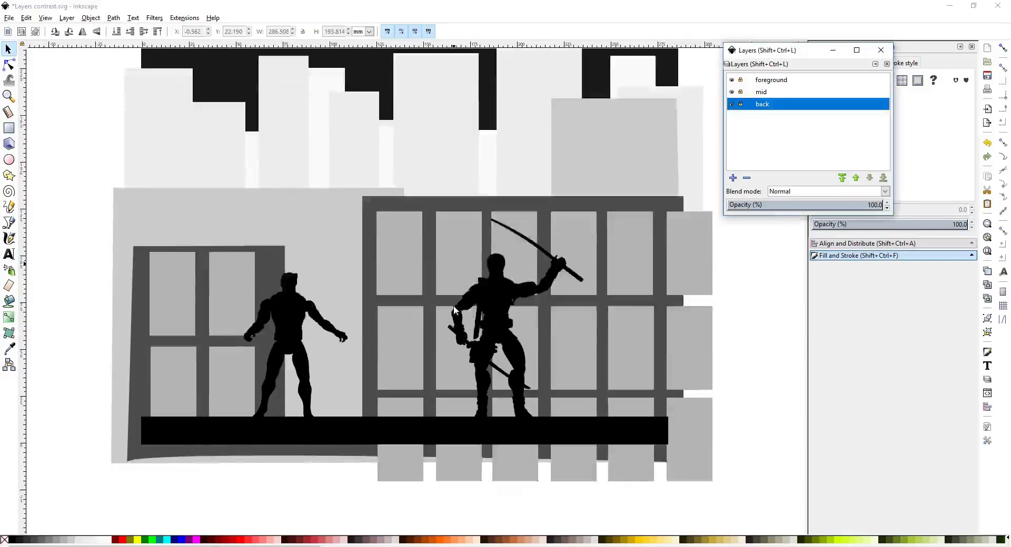
{"action": "scroll", "coordinate": [473, 315], "scroll_direction": "up", "scroll_amount": 1}
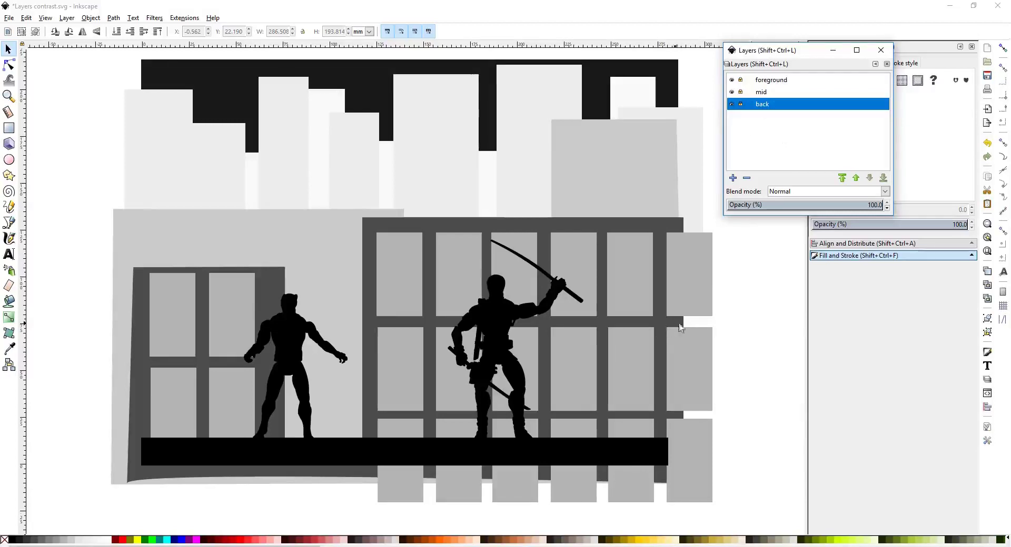
{"action": "left_click", "coordinate": [762, 83]}
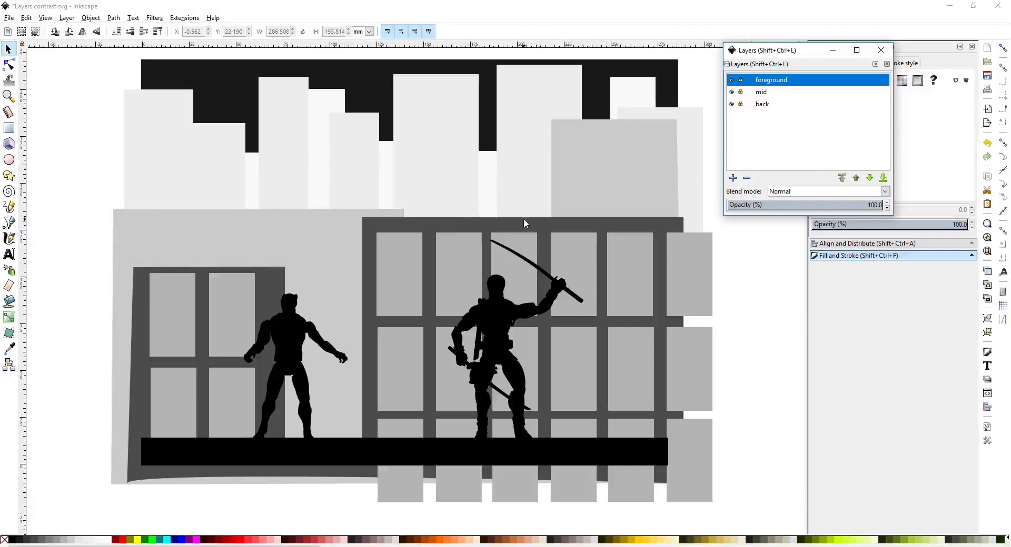
- Close the Layers window and export the whole page as Layers contrast.png at 1056 × 816
{"action": "left_click", "coordinate": [882, 52]}
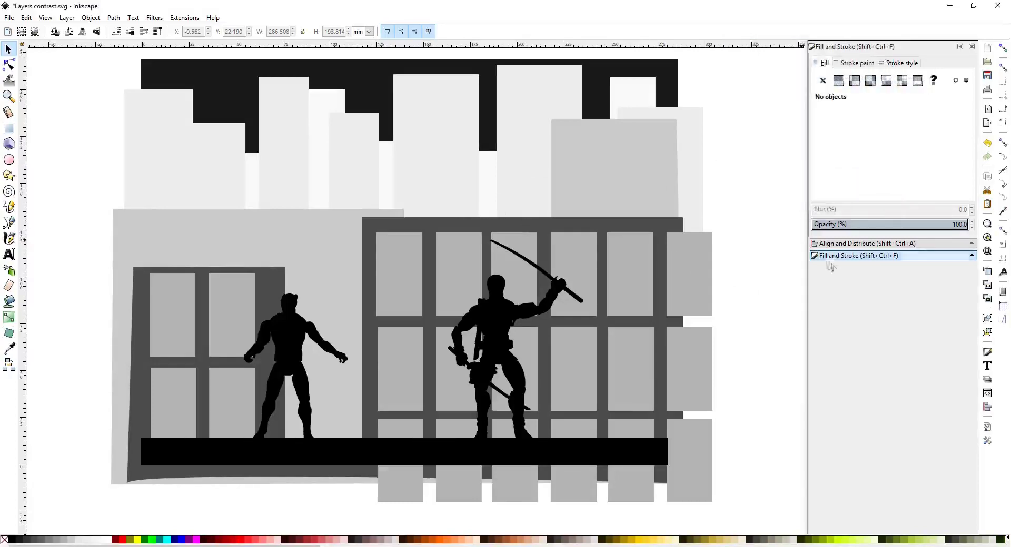
{"action": "left_click", "coordinate": [10, 19]}
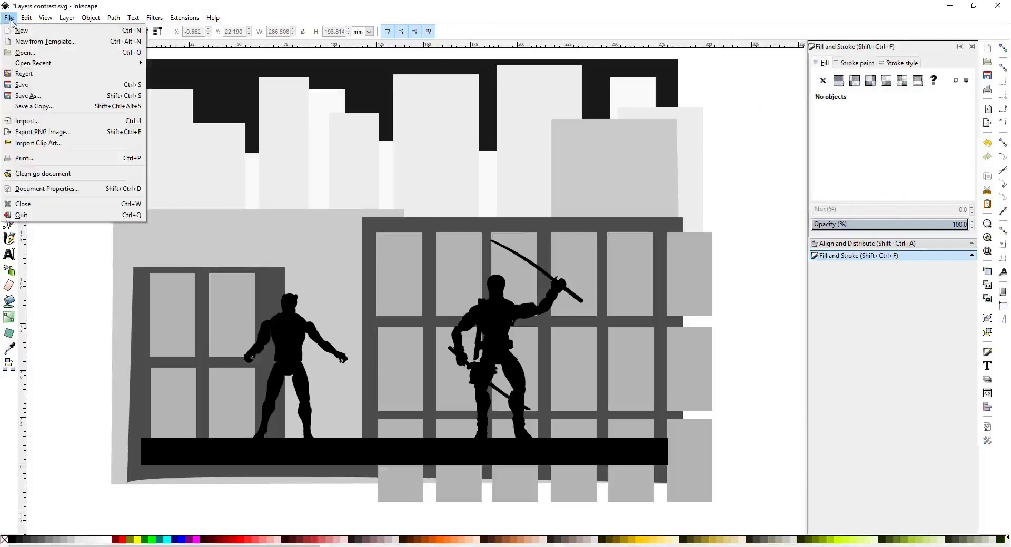
{"action": "left_click", "coordinate": [27, 132]}
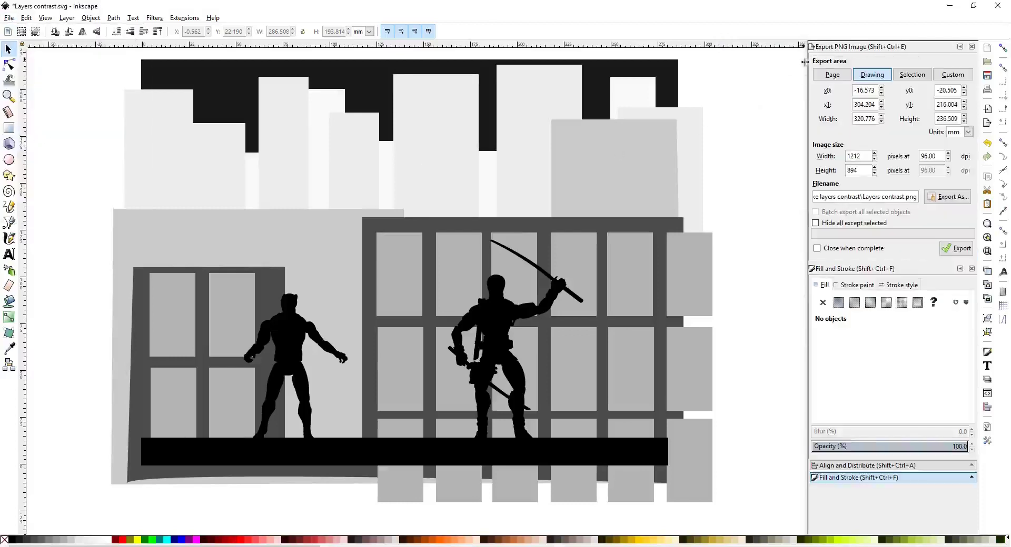
{"action": "left_click", "coordinate": [824, 79]}
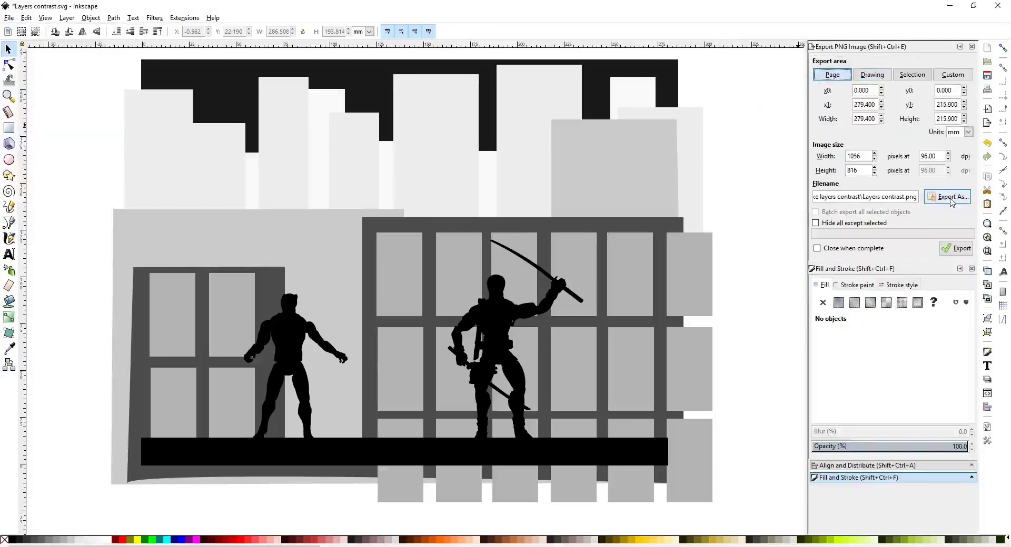
{"action": "left_click", "coordinate": [953, 248]}
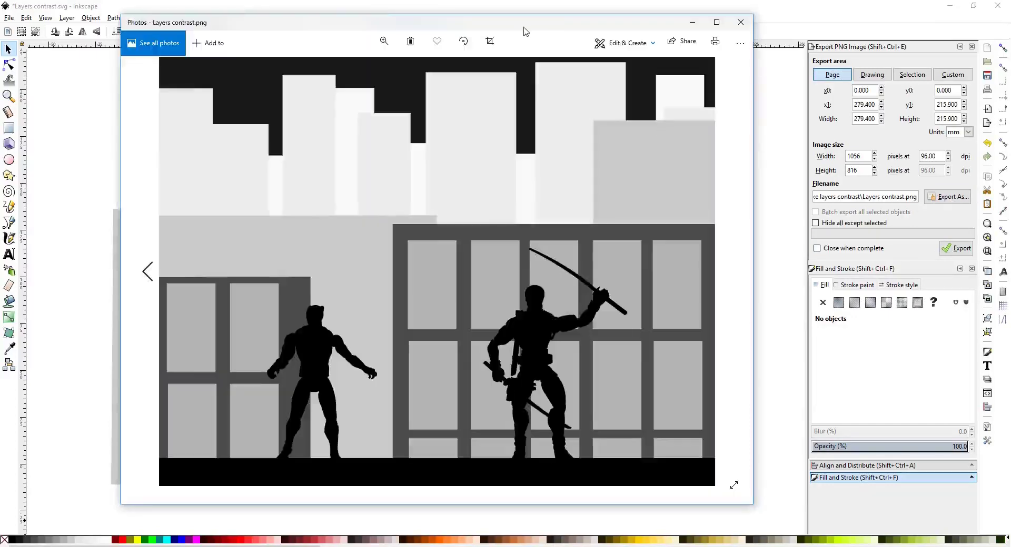
{"action": "mouse_move", "coordinate": [525, 30]}
{"action": "left_mouse_down"}
{"action": "mouse_move", "coordinate": [526, 73]}
{"action": "mouse_move", "coordinate": [522, 49]}
{"action": "left_mouse_up"}
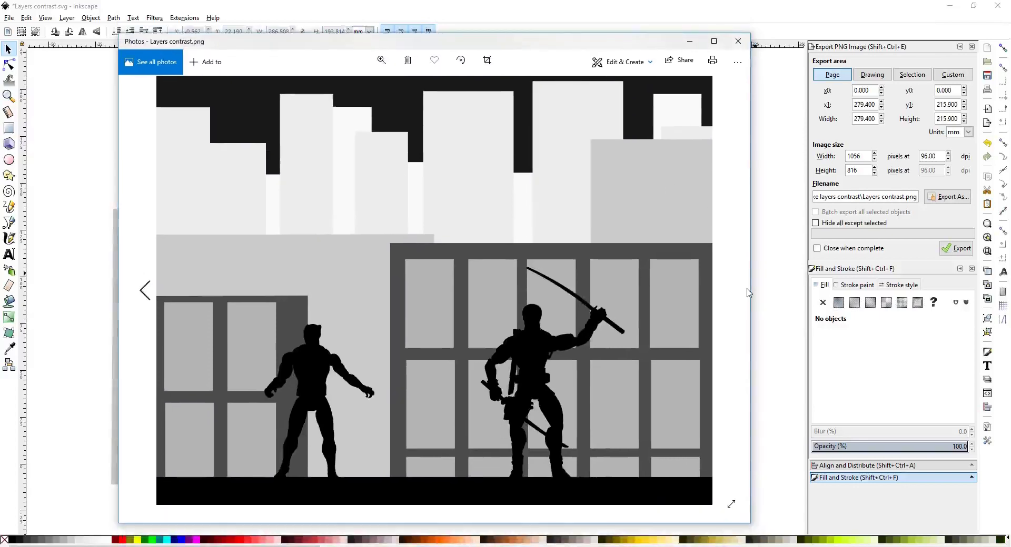